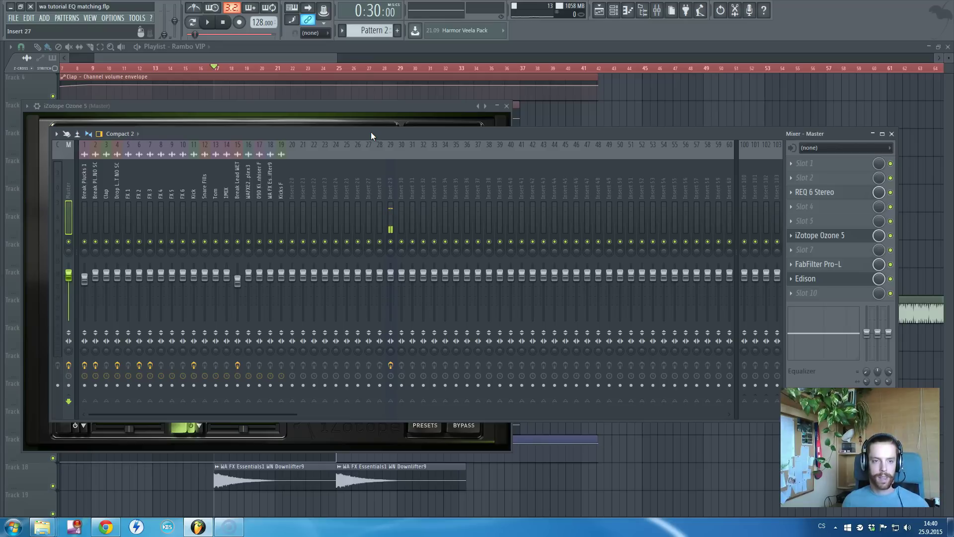
Close the Mixer and the Ozone 5 plugin window to return to the Rambo VIP playlist.
key(Escape)
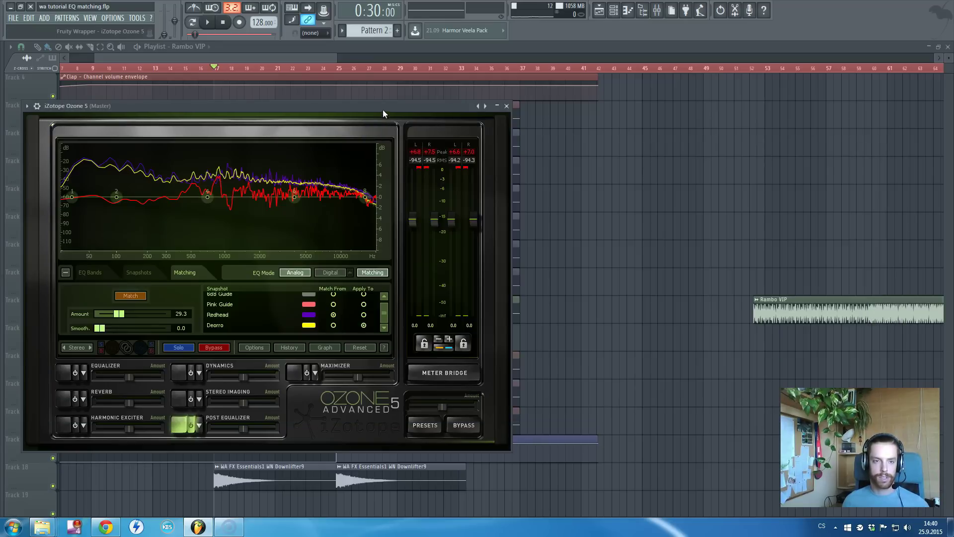
key(Escape)
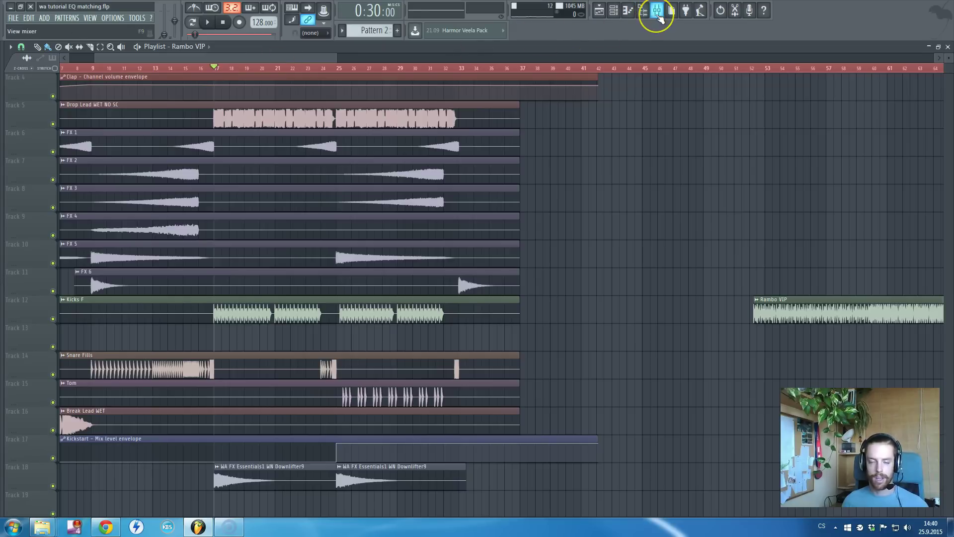
Play the song in the mixer, toggling the master's Ozone 5 off, on and off to compare.
click(656, 17)
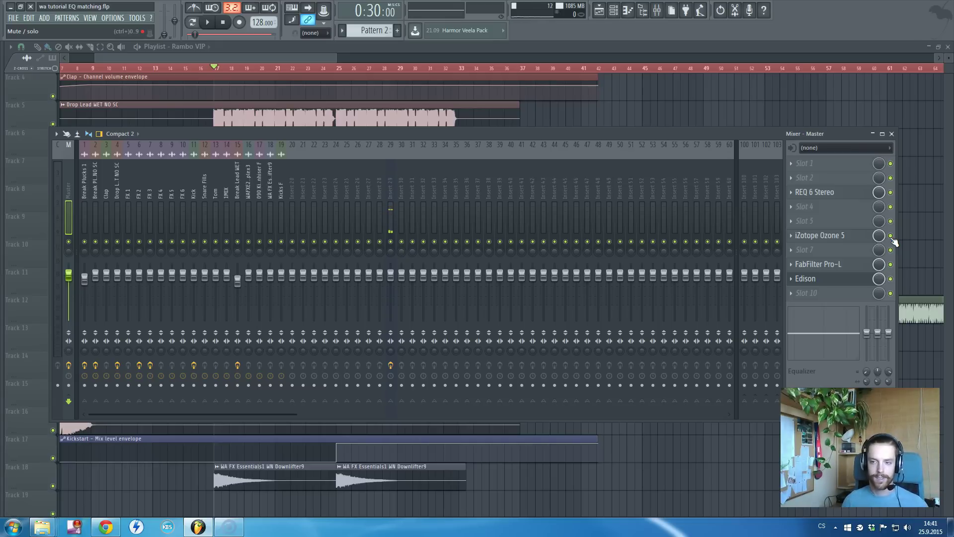
click(891, 236)
key(space)
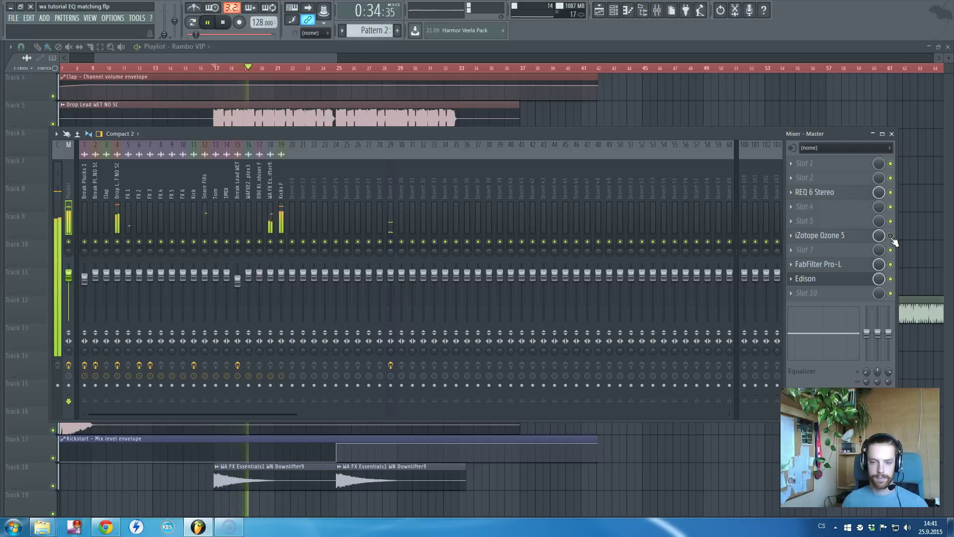
click(891, 236)
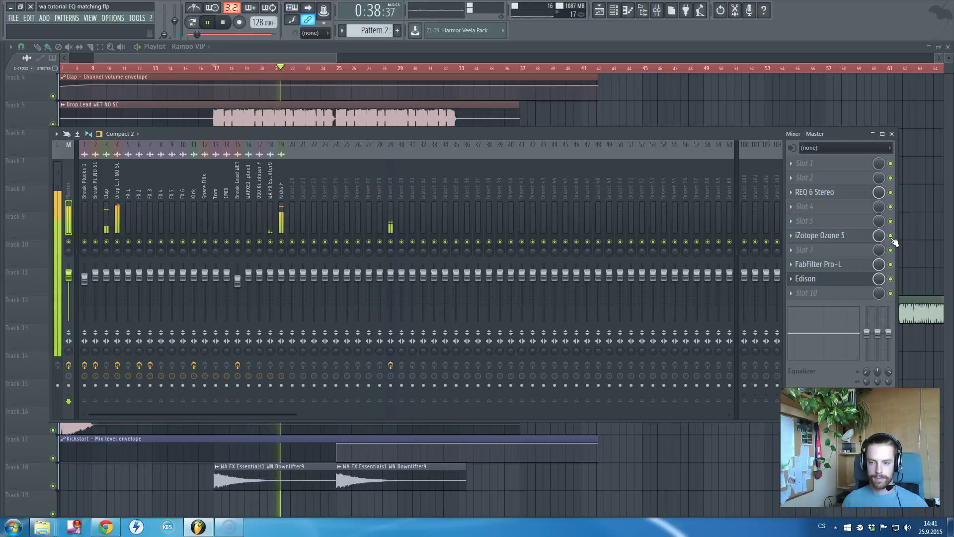
click(891, 236)
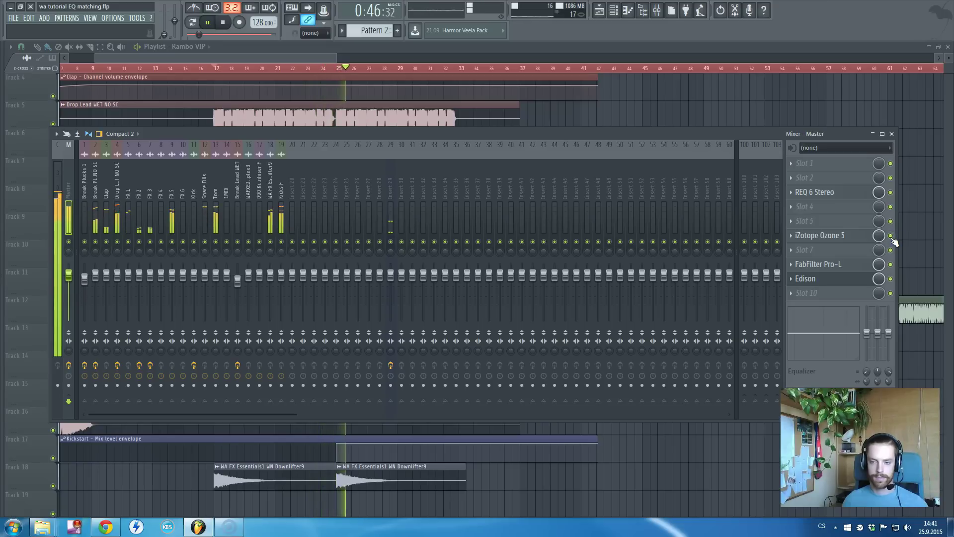
Bring the playlist in front of the mixer and stop playback.
click(532, 46)
key(space)
scroll(461, 238, up, 3)
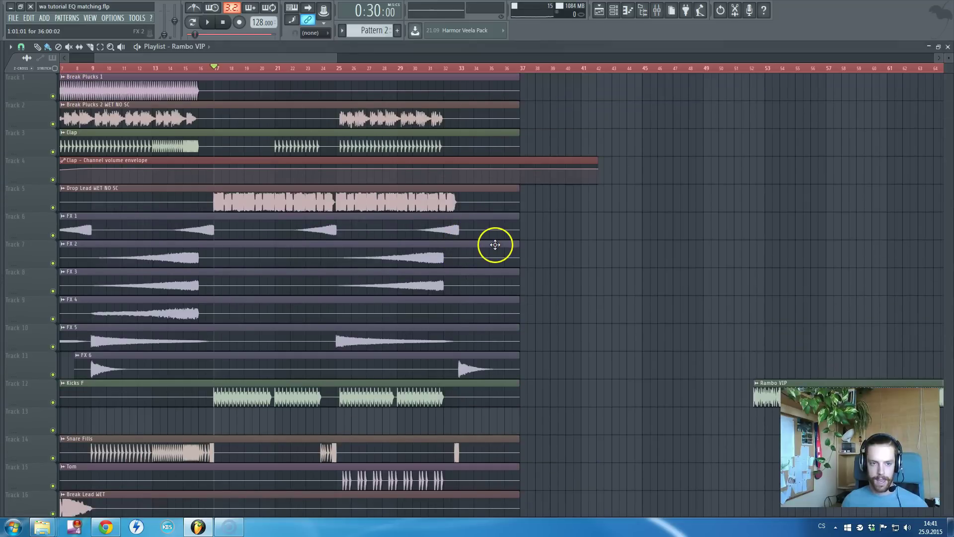
scroll(496, 245, down, 5)
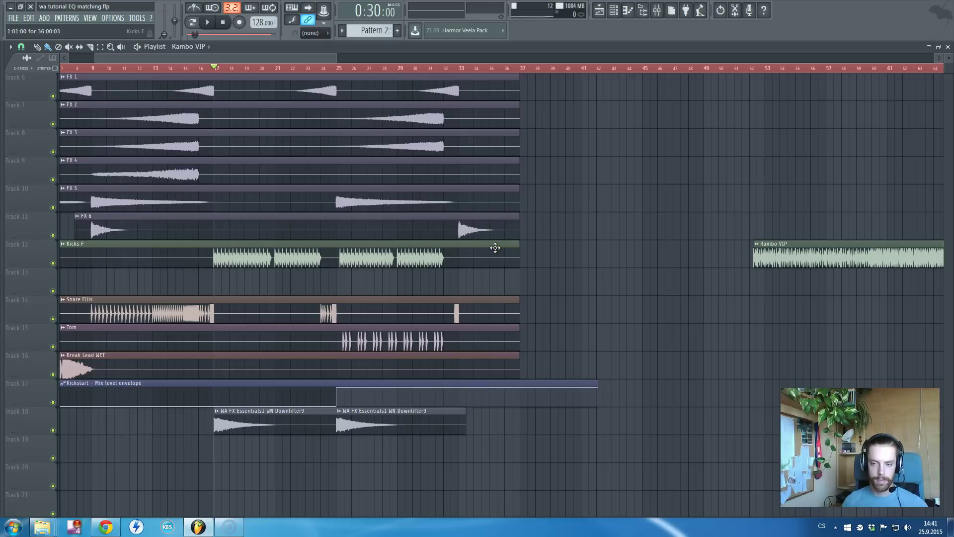
Scroll and zoom the playlist to review the arranged tracks and reference clip.
scroll(447, 139, up, 4)
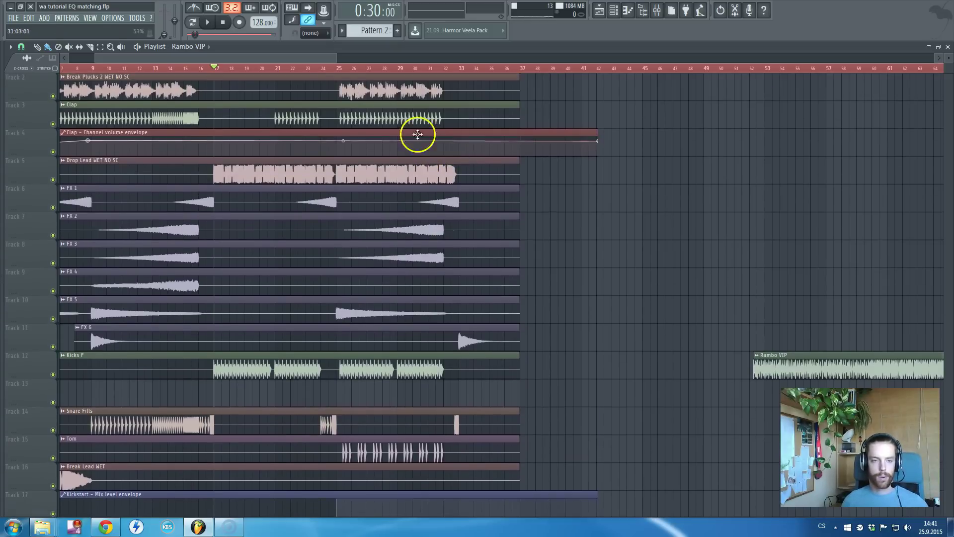
drag(315, 57, 279, 159)
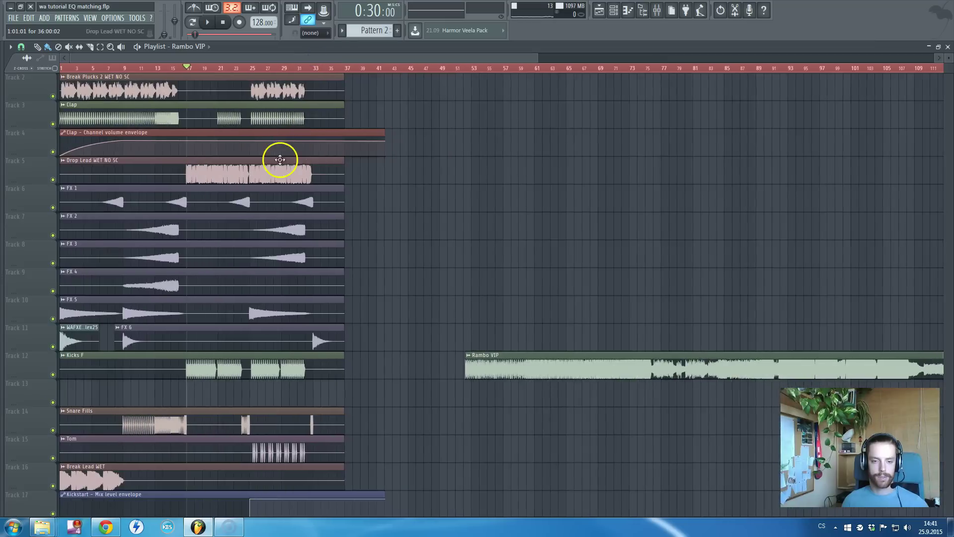
scroll(300, 158, up, 1)
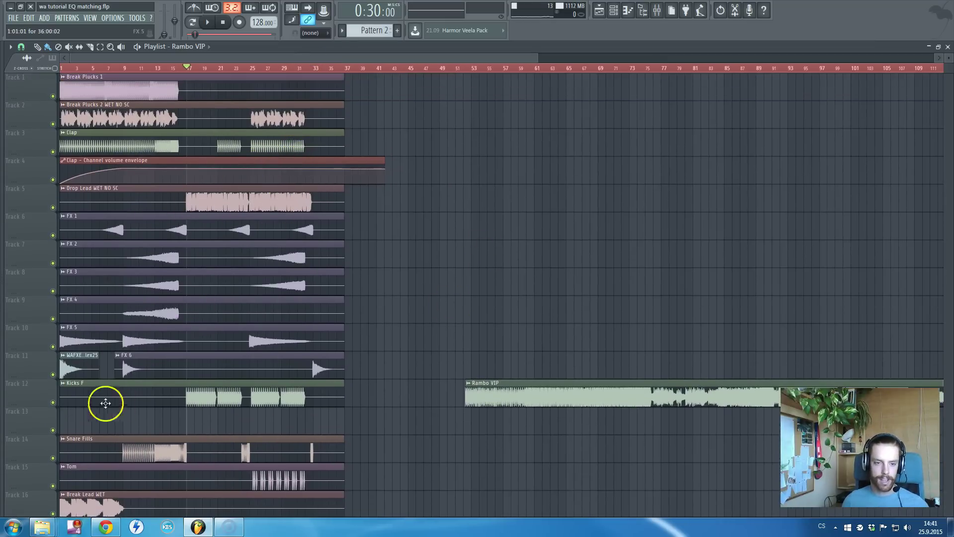
scroll(199, 343, down, 4)
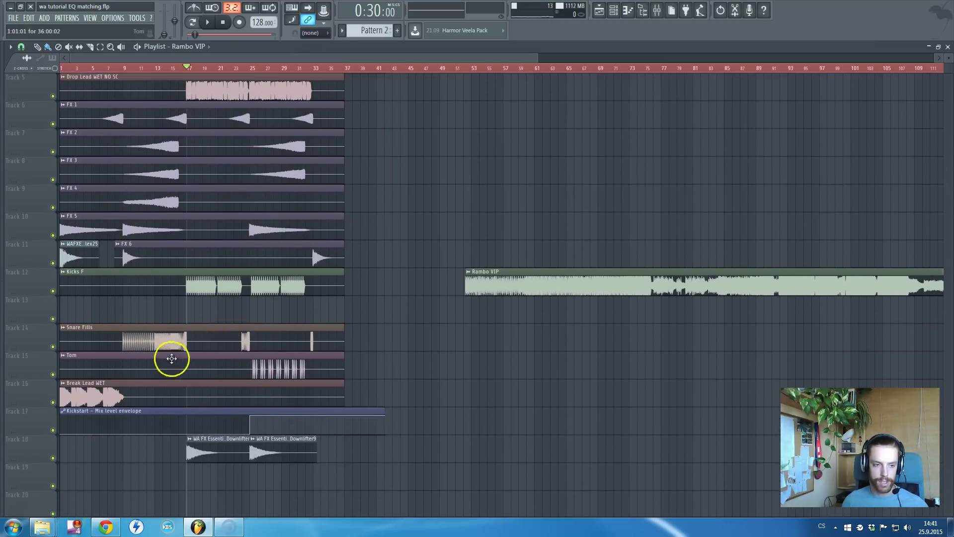
scroll(170, 358, up, 4)
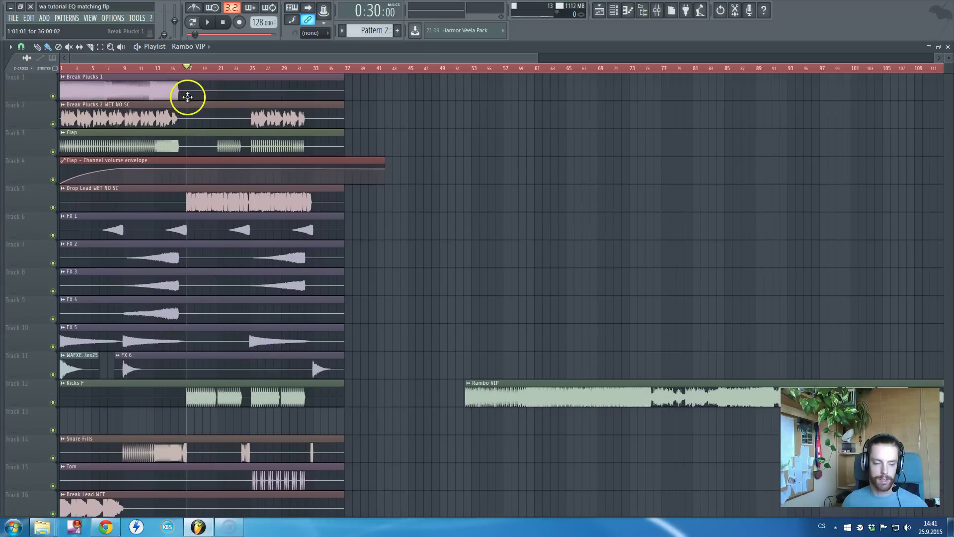
scroll(184, 155, down, 2)
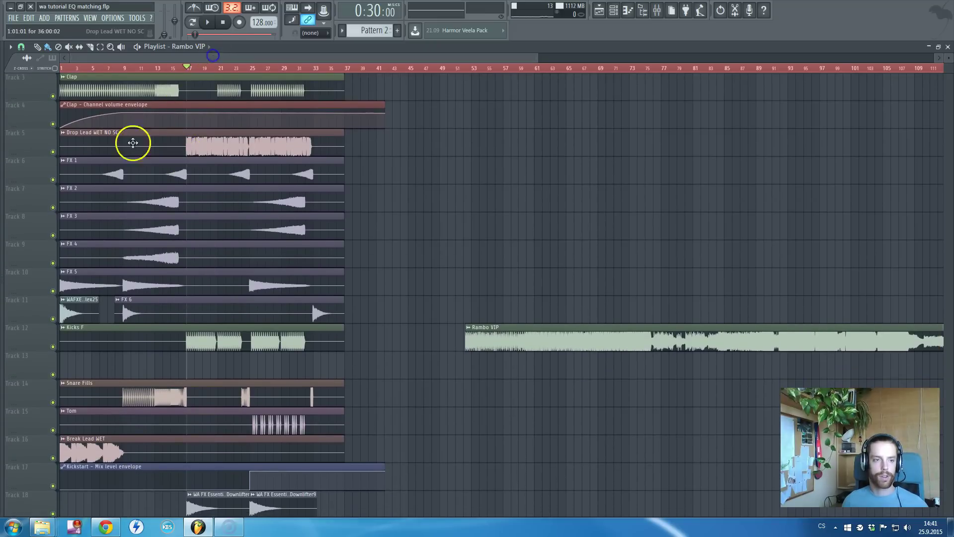
ctrl+scroll(149, 164, up, 2)
scroll(169, 179, up, 2)
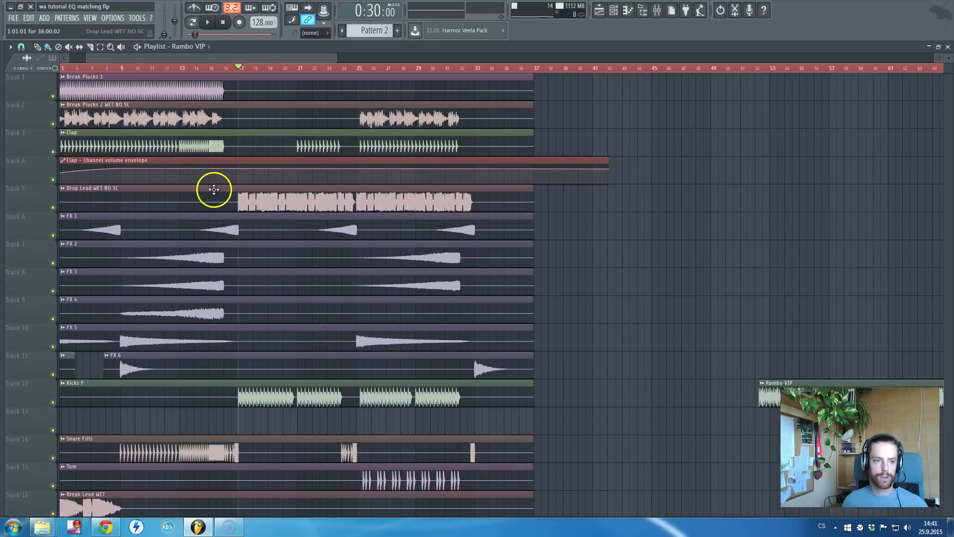
scroll(229, 194, down, 1)
scroll(239, 200, down, 4)
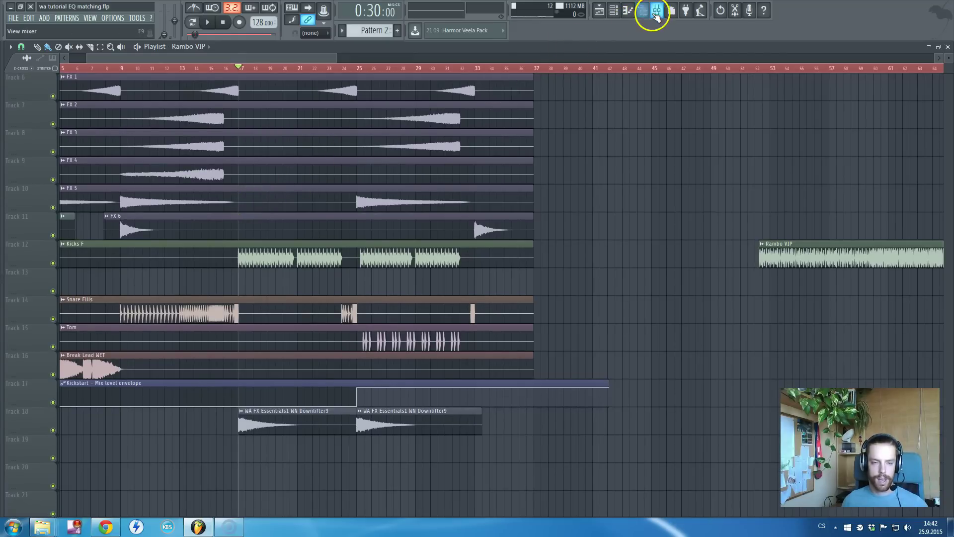
Disable Ozone 5 on the Master, then open, reposition and close the REQ 6 Stereo window.
click(657, 11)
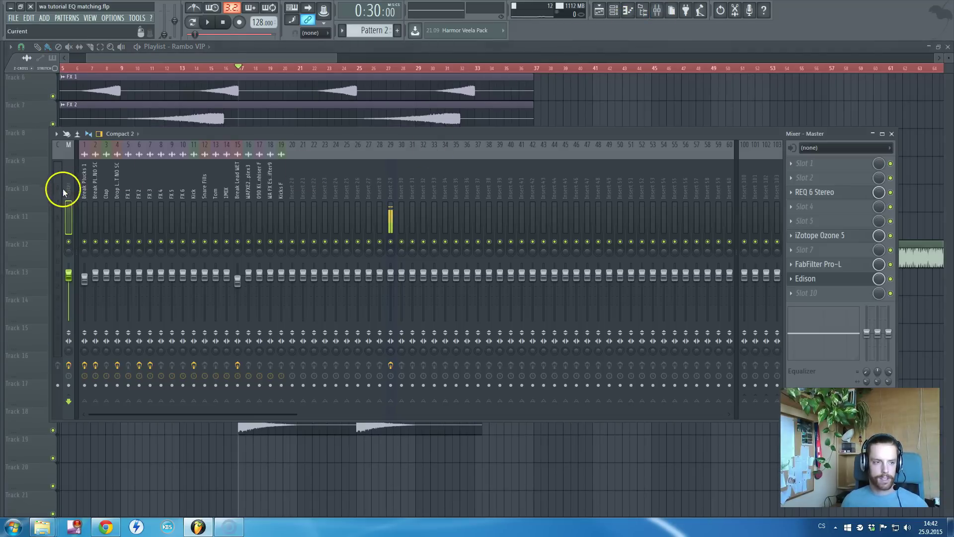
click(890, 235)
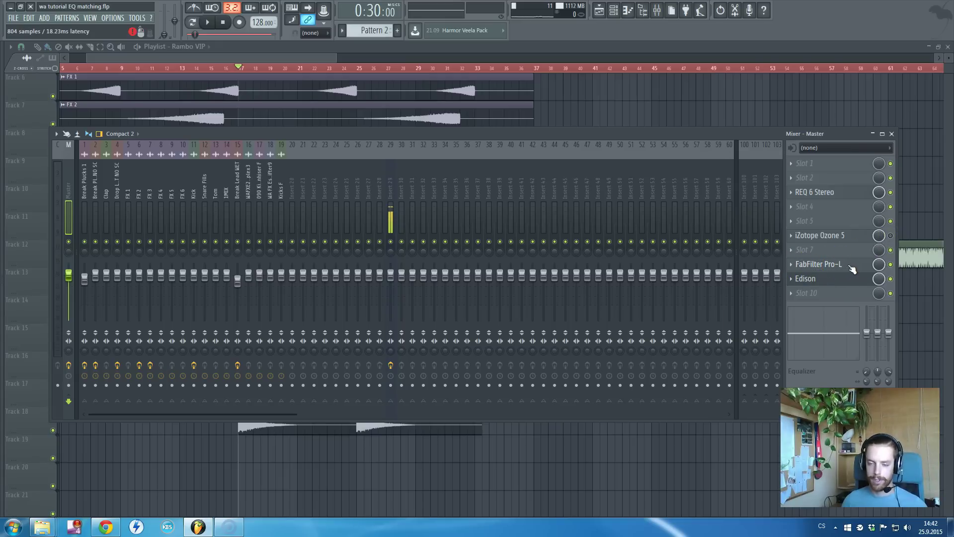
click(842, 194)
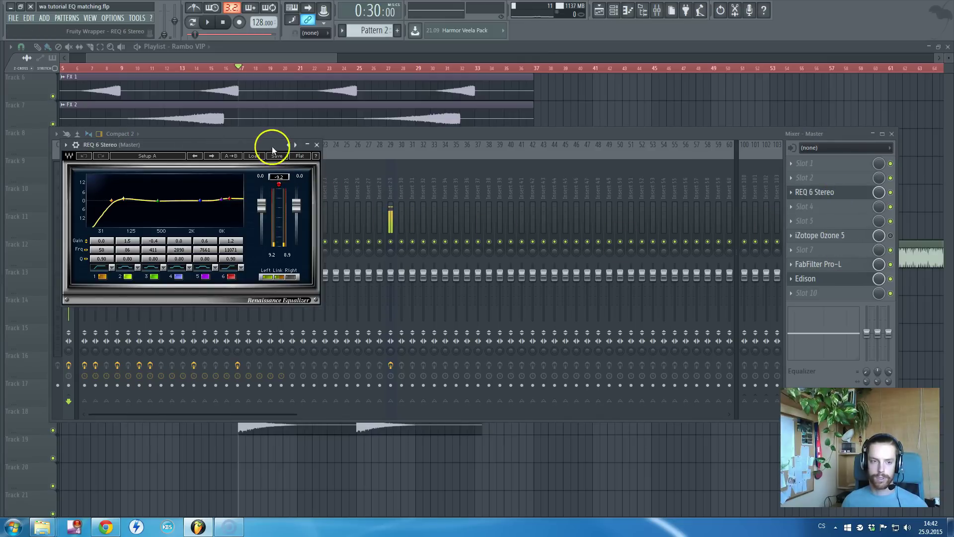
drag(273, 145, 501, 163)
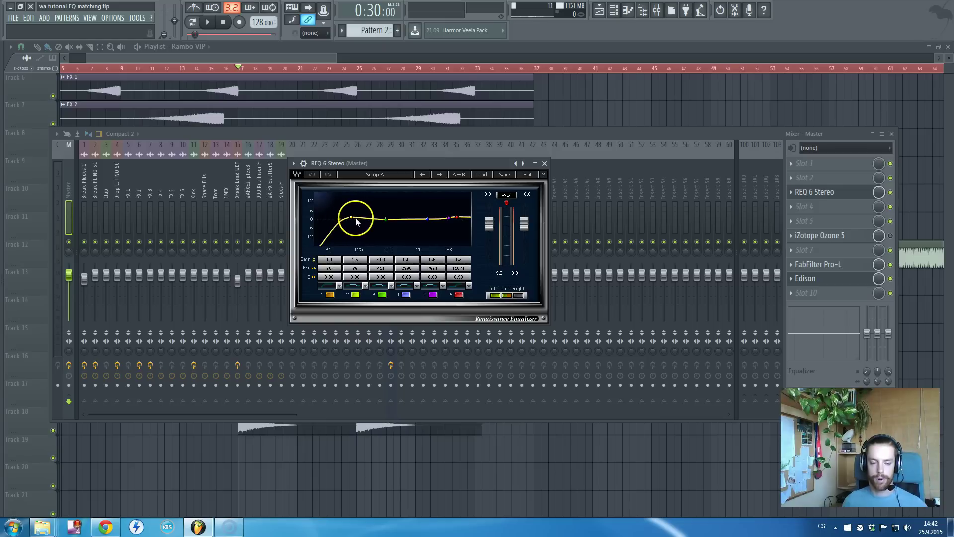
click(543, 163)
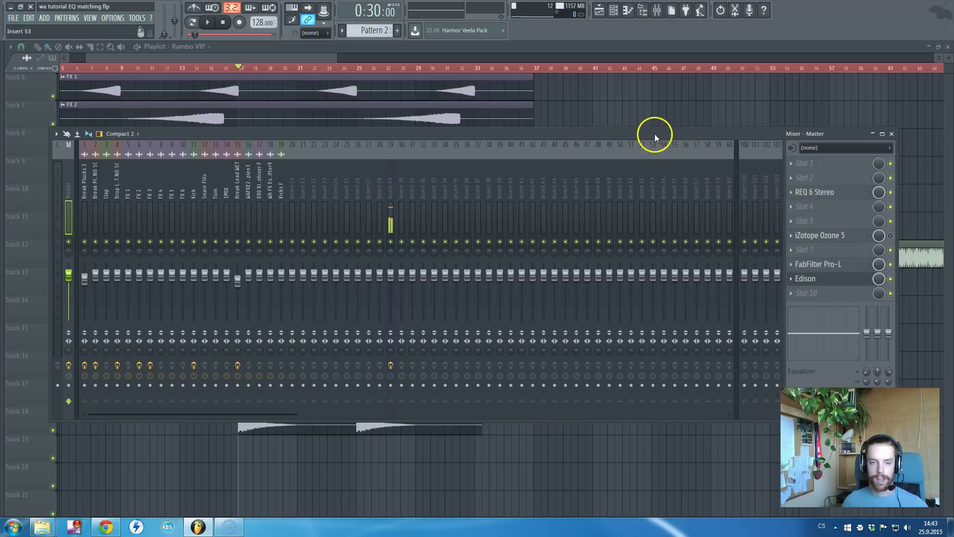
Close the mixer and zoom the playlist view.
key(F9)
scroll(284, 198, up, 4)
scroll(213, 99, up, 2)
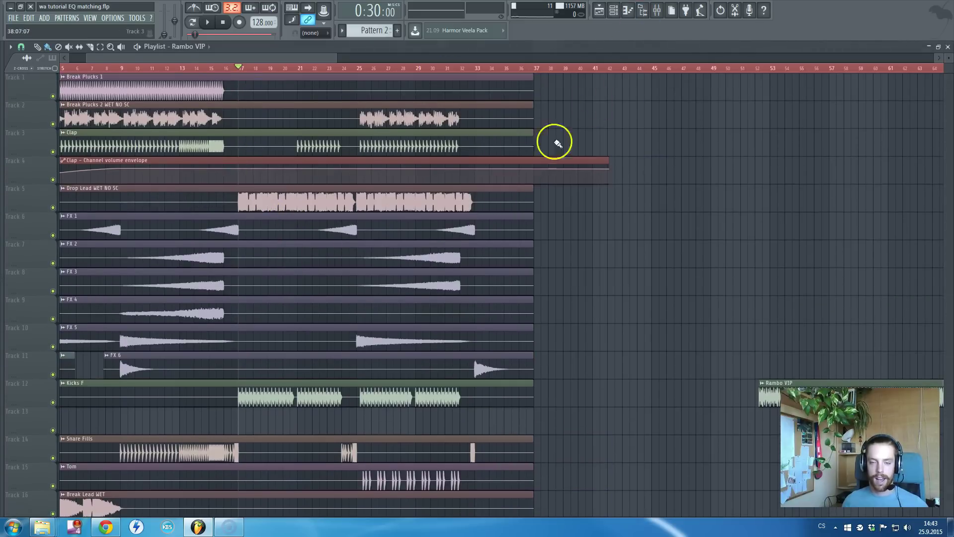
scroll(379, 253, down, 3)
scroll(404, 251, down, 4)
scroll(405, 251, down, 3)
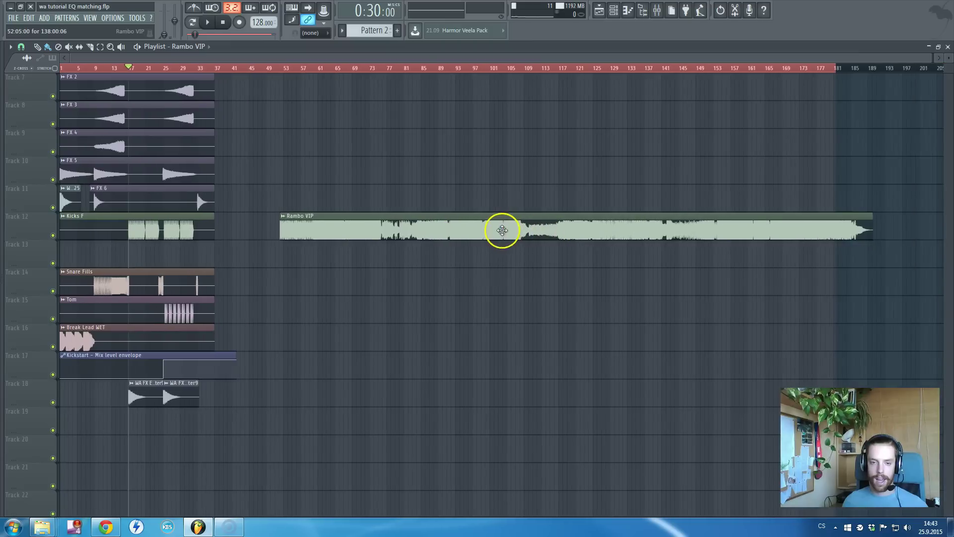
scroll(307, 234, up, 1)
scroll(307, 234, up, 3)
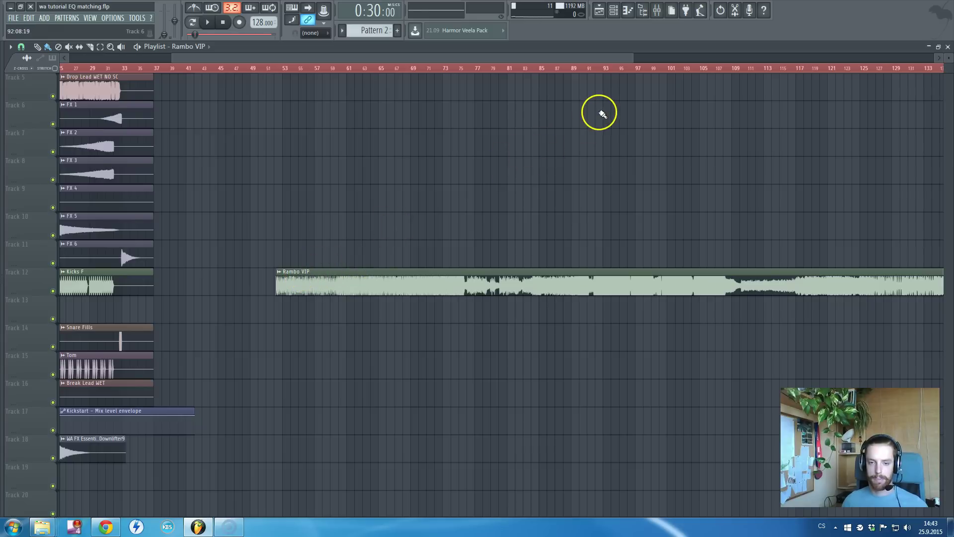
Move the playback position to bar 92 and start playback from there.
click(599, 70)
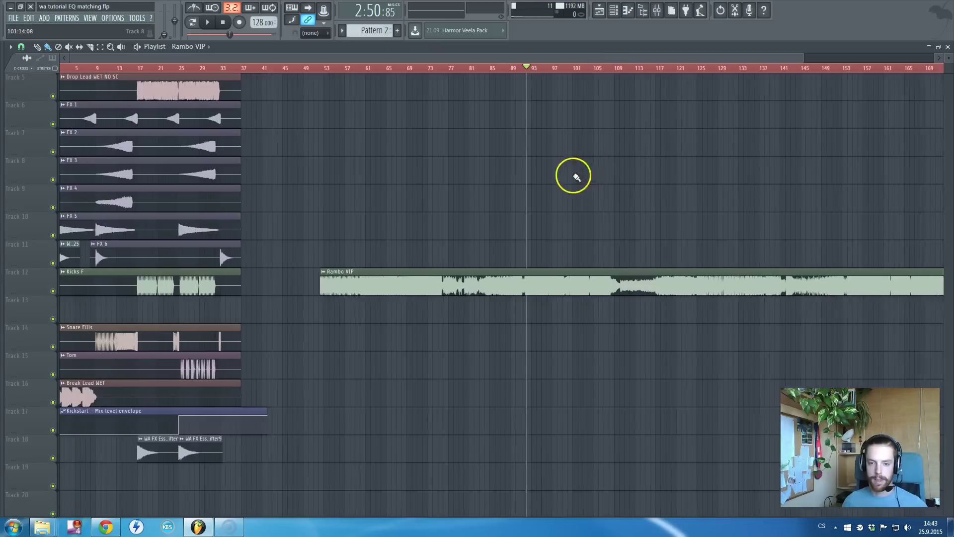
scroll(577, 177, down, 1)
scroll(606, 190, up, 4)
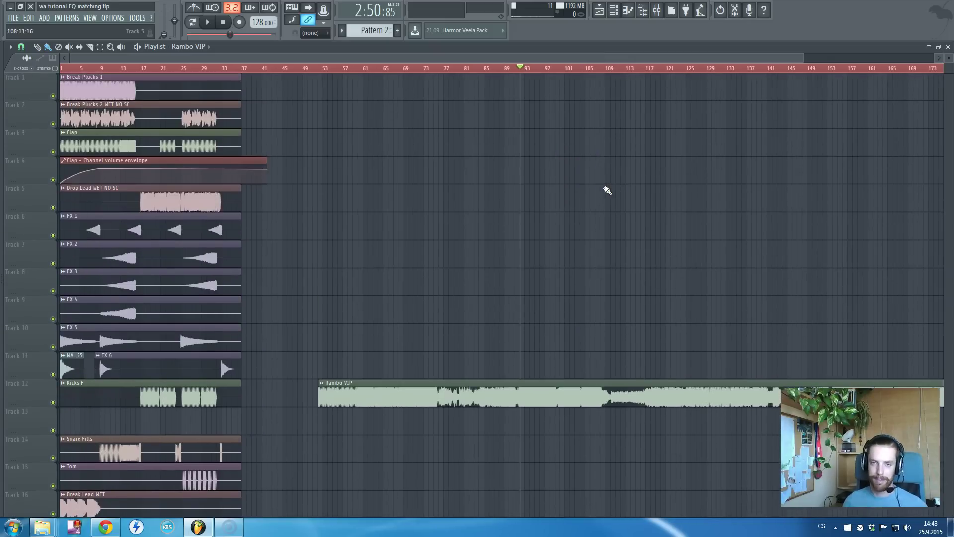
scroll(549, 207, down, 3)
scroll(520, 159, up, 3)
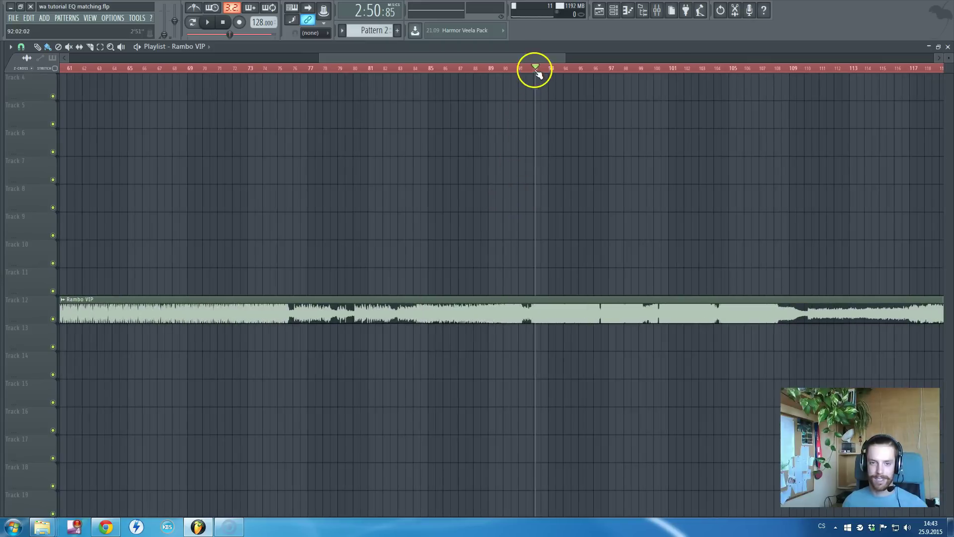
click(532, 69)
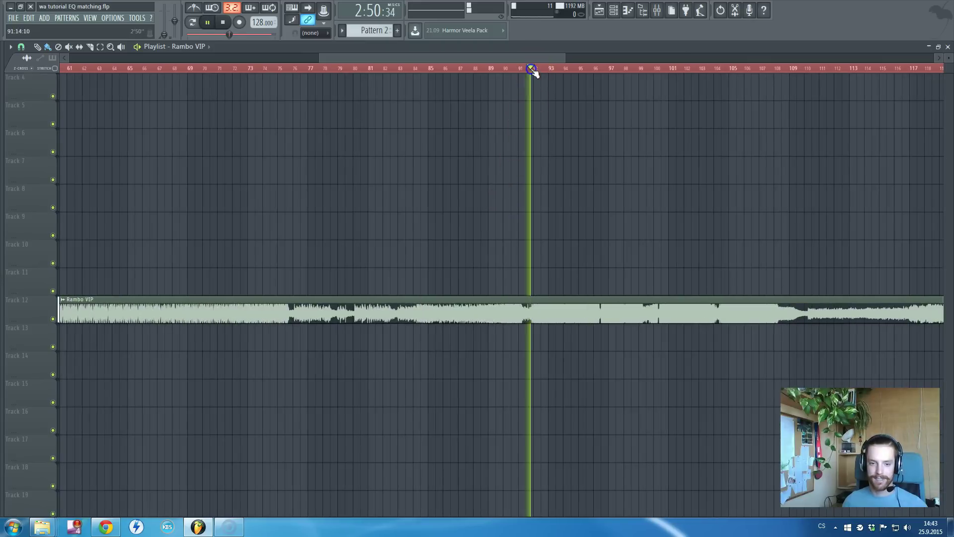
Stop playback and zoom out to show the whole arrangement with the Track 12 reference clip.
click(644, 11)
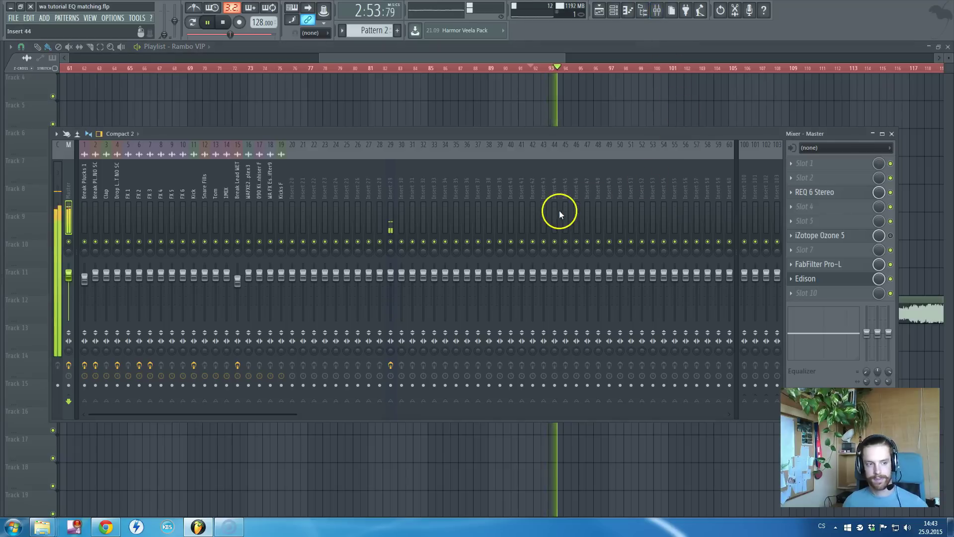
click(517, 58)
scroll(558, 186, down, 3)
key(space)
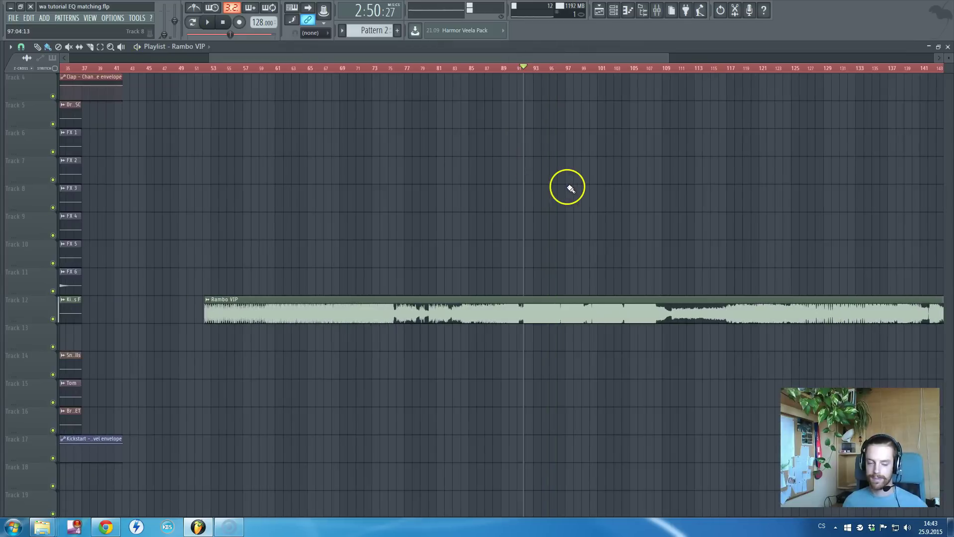
scroll(567, 200, up, 1)
scroll(280, 280, up, 1)
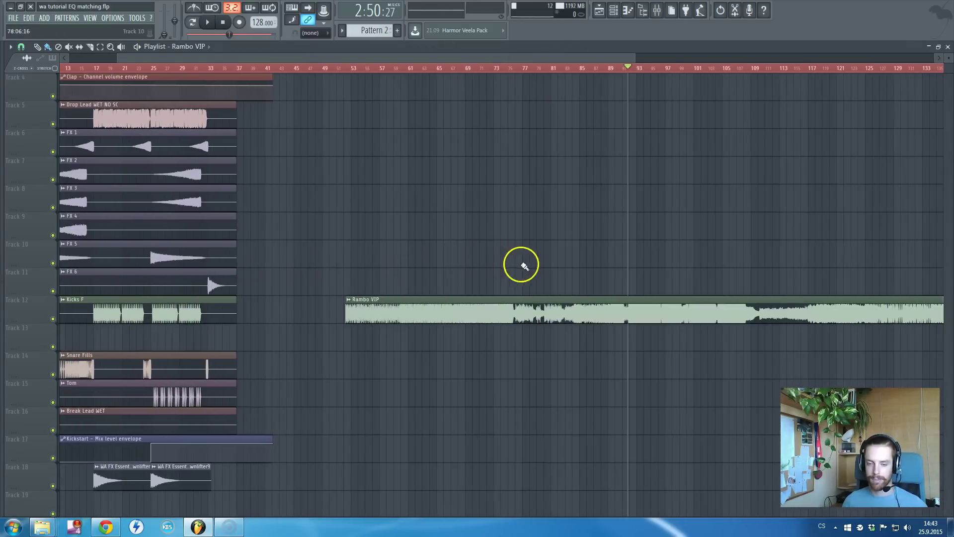
scroll(401, 287, down, 2)
scroll(395, 283, up, 4)
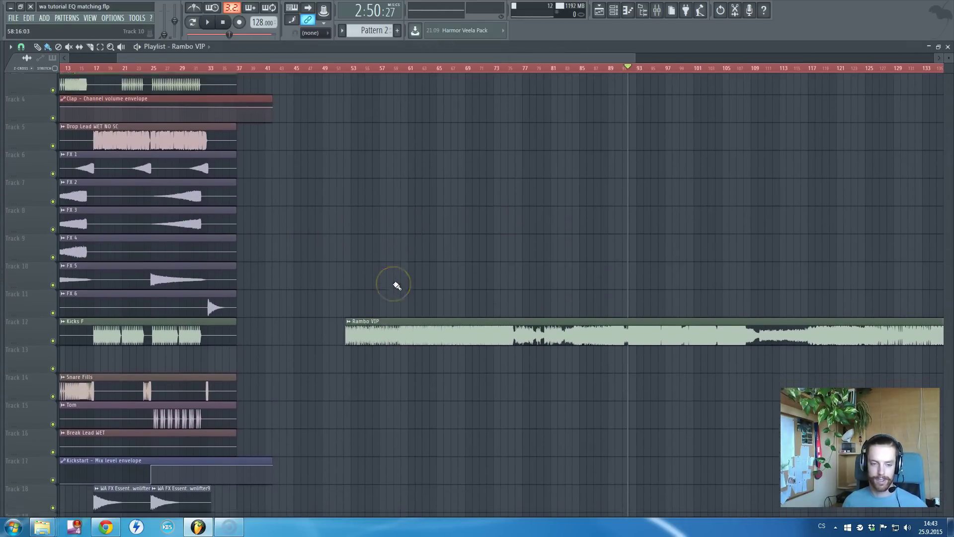
scroll(393, 283, down, 3)
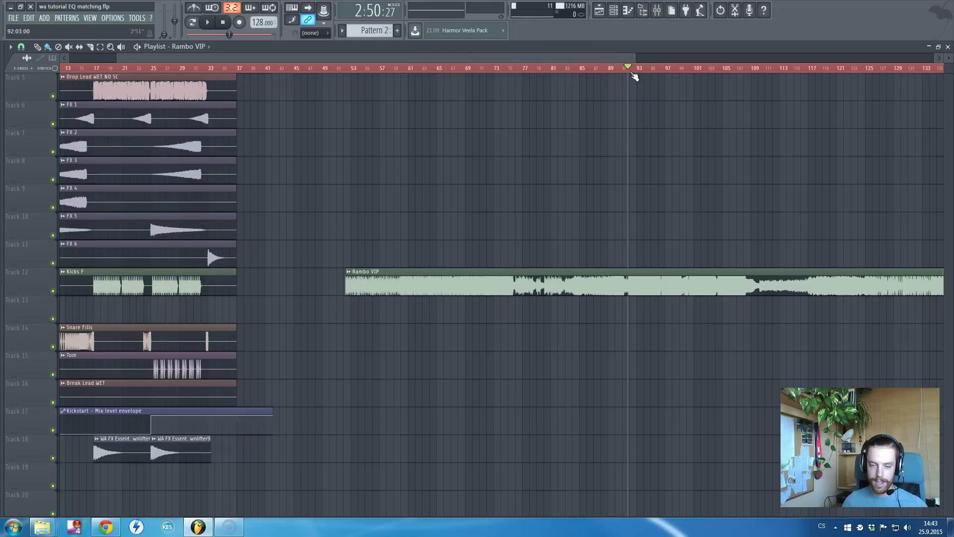
click(661, 80)
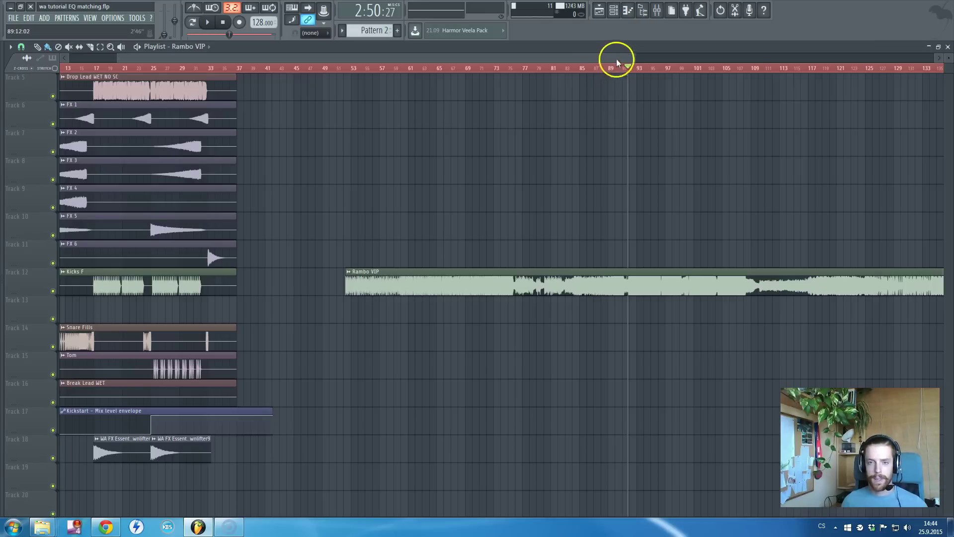
Open Ozone 5 on the Master insert and dismiss its preset manager.
drag(636, 56, 673, 56)
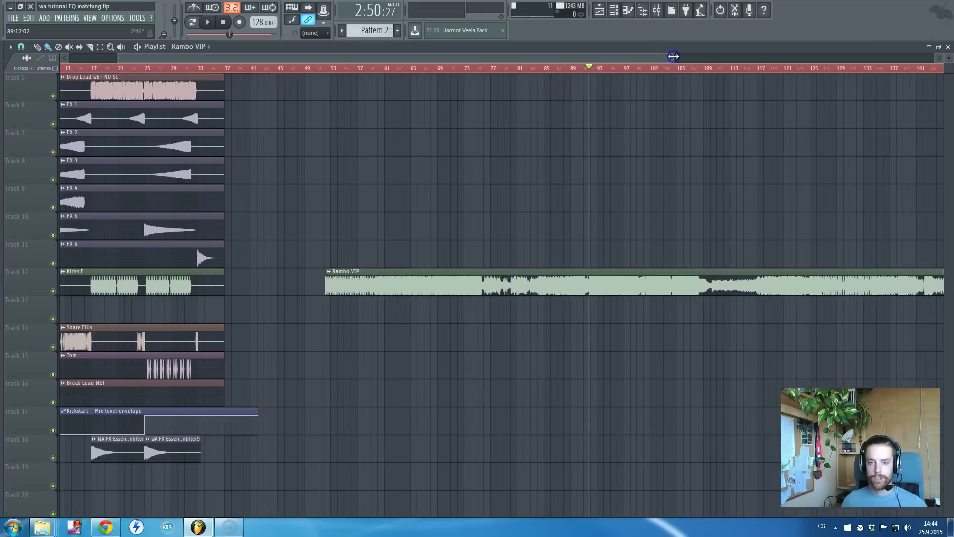
click(657, 10)
click(390, 214)
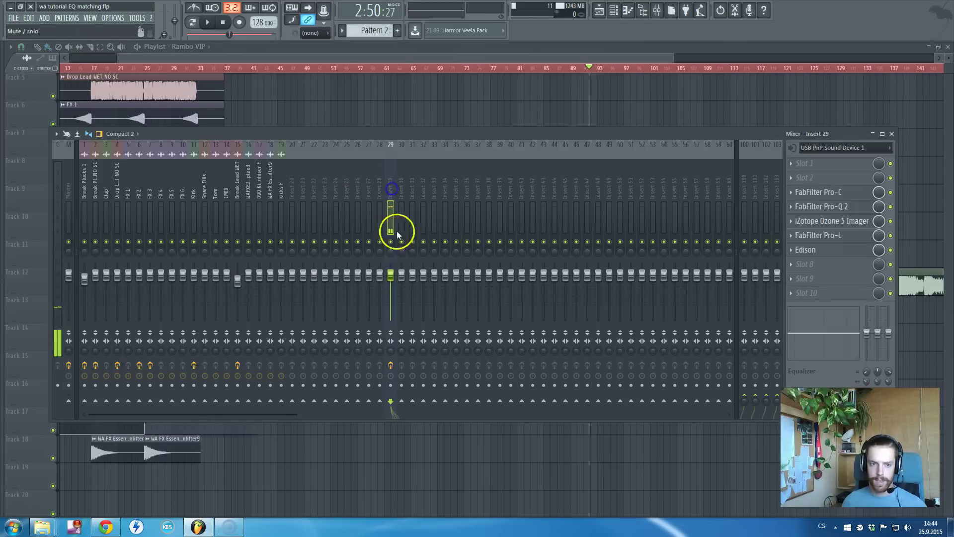
click(67, 190)
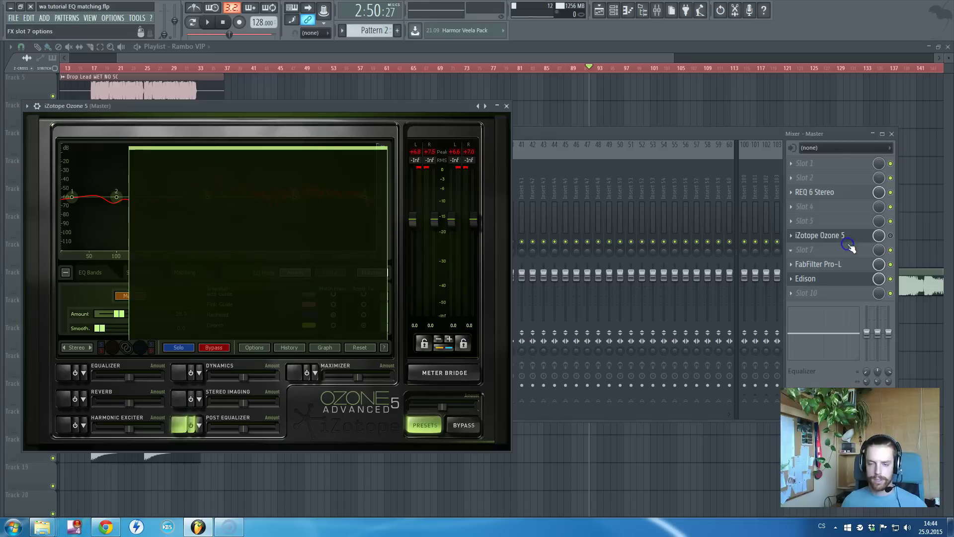
click(878, 239)
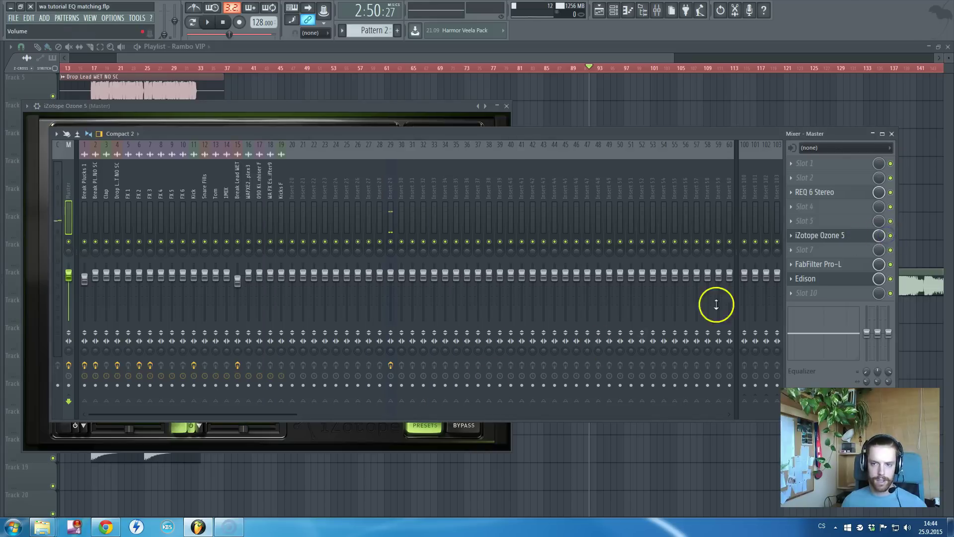
click(392, 107)
click(367, 327)
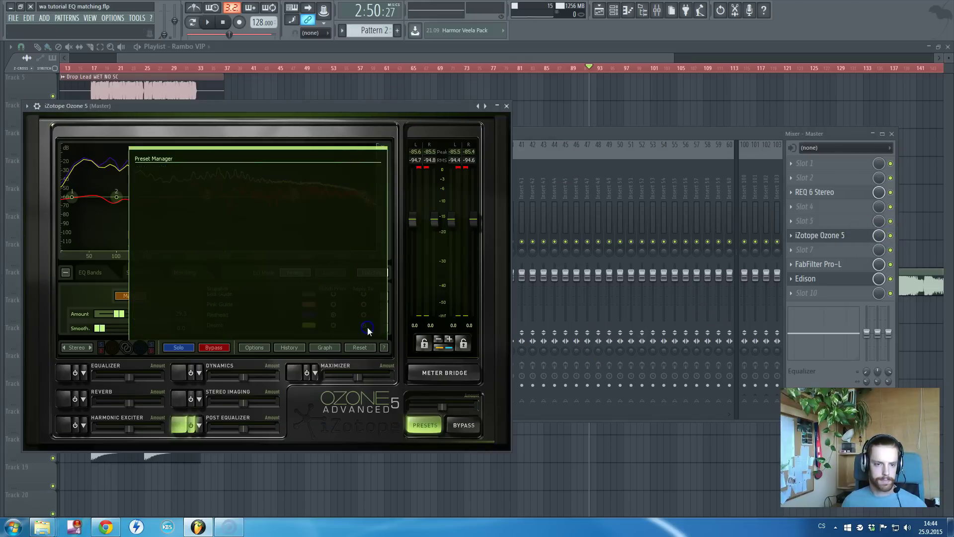
Close the plugin and mixer windows and select the drop from bar 92 on the ruler.
click(178, 424)
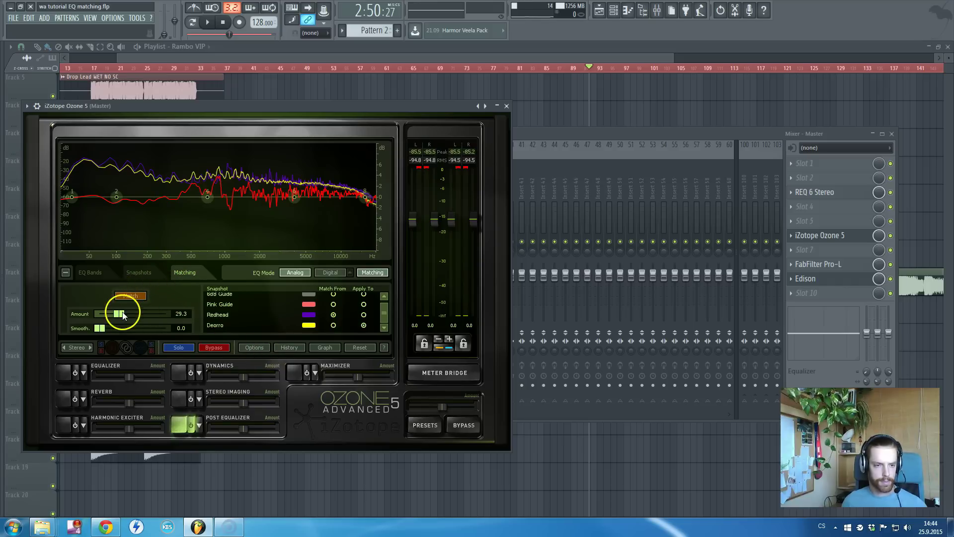
key(F12)
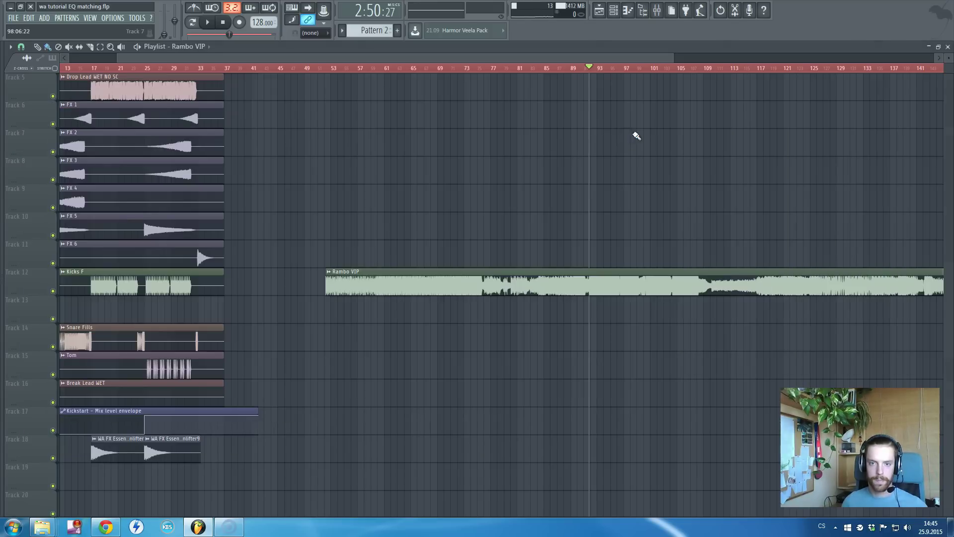
scroll(590, 128, up, 3)
drag(535, 69, 845, 84)
Reopen the mixer and select the Master track to show its effect chain.
click(657, 10)
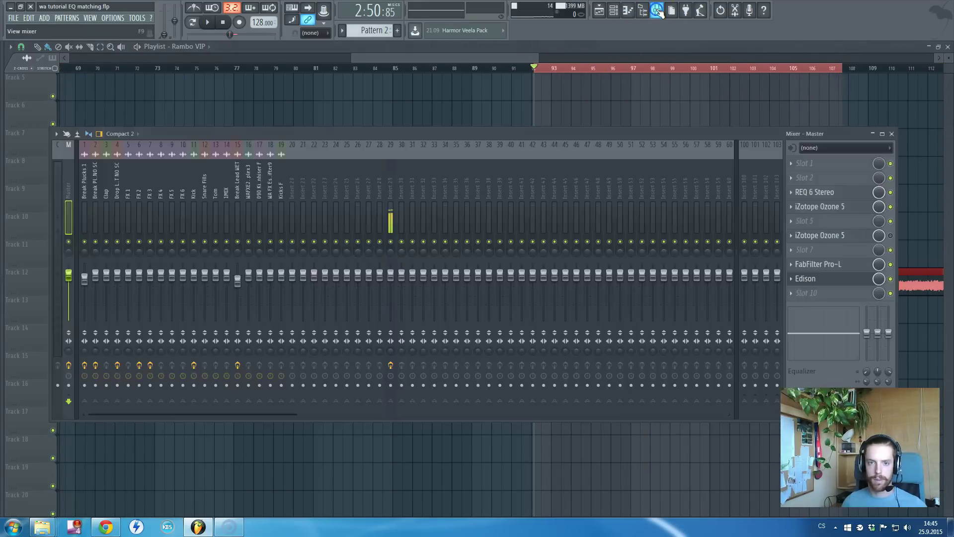
click(657, 10)
click(657, 10)
click(389, 192)
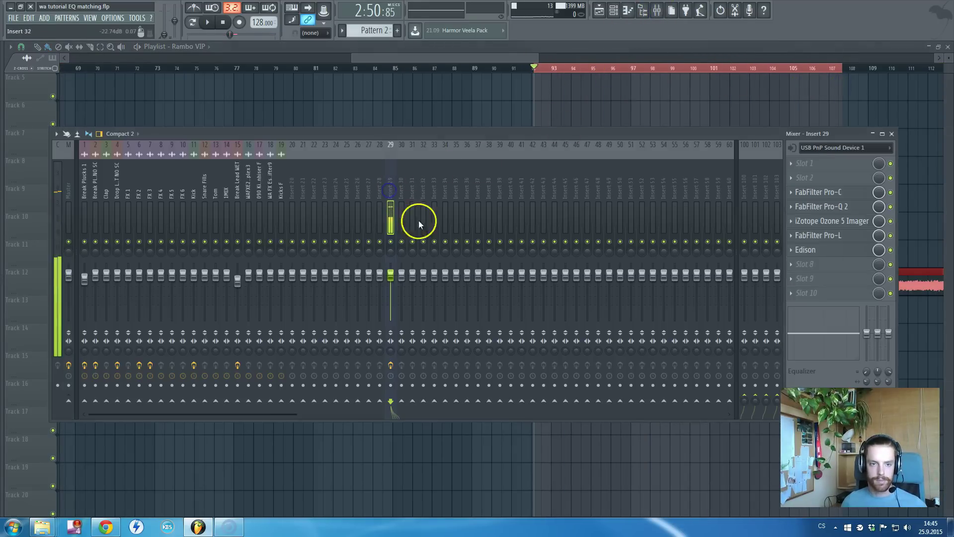
click(534, 60)
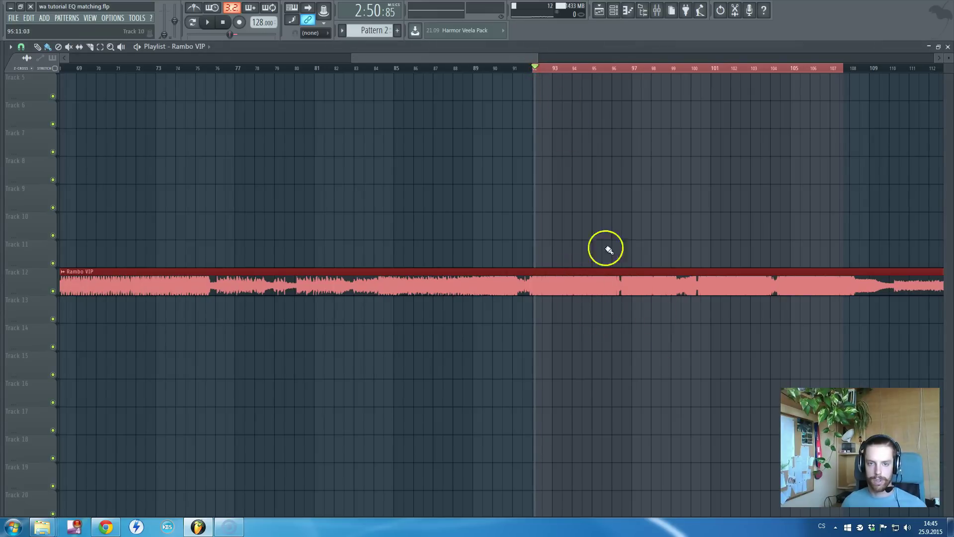
click(656, 10)
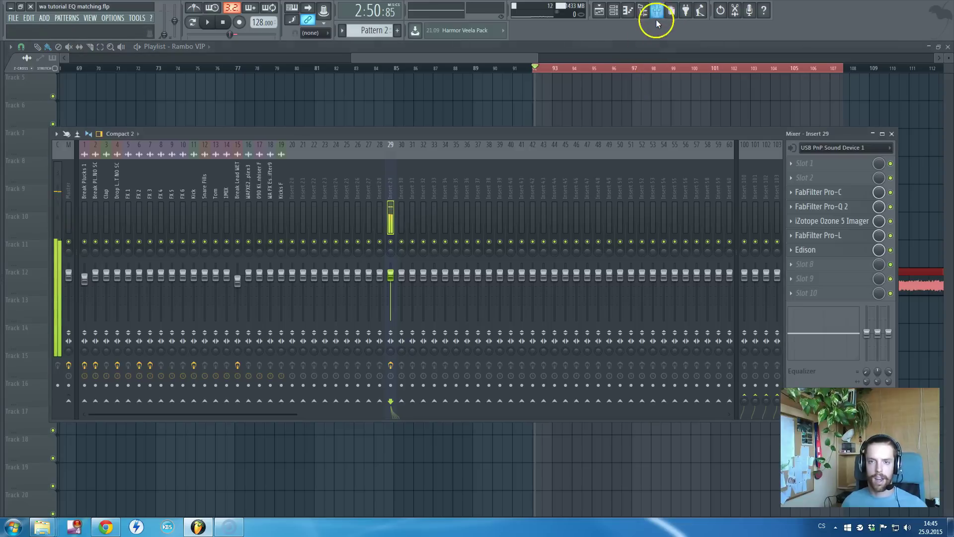
click(63, 196)
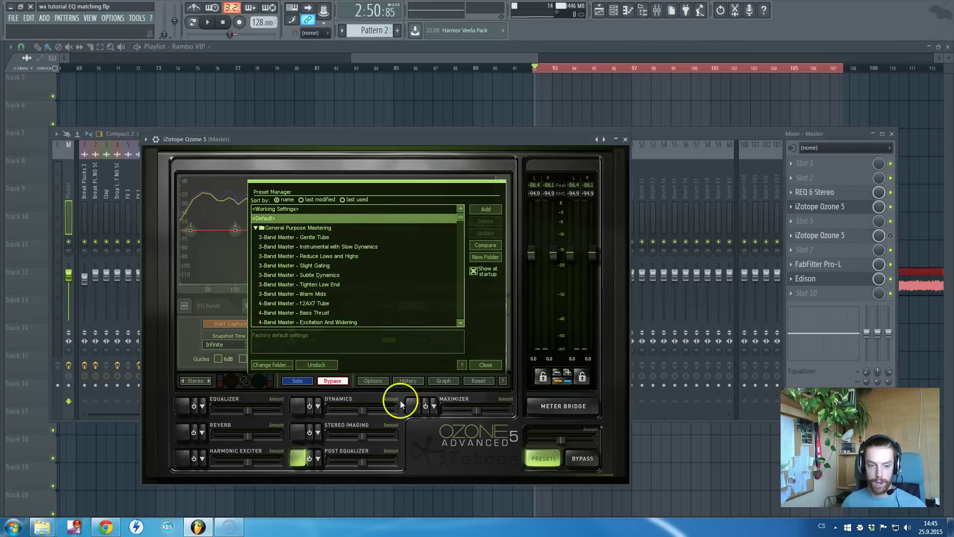
Enable Ozone's equalizer, delete the Deorro and Redhead snapshots, and start a new capture.
click(482, 365)
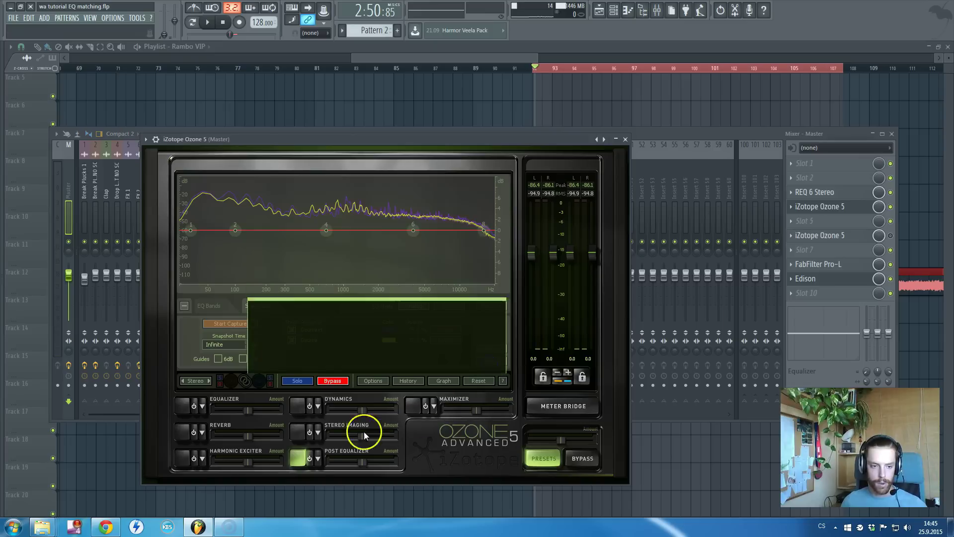
click(308, 458)
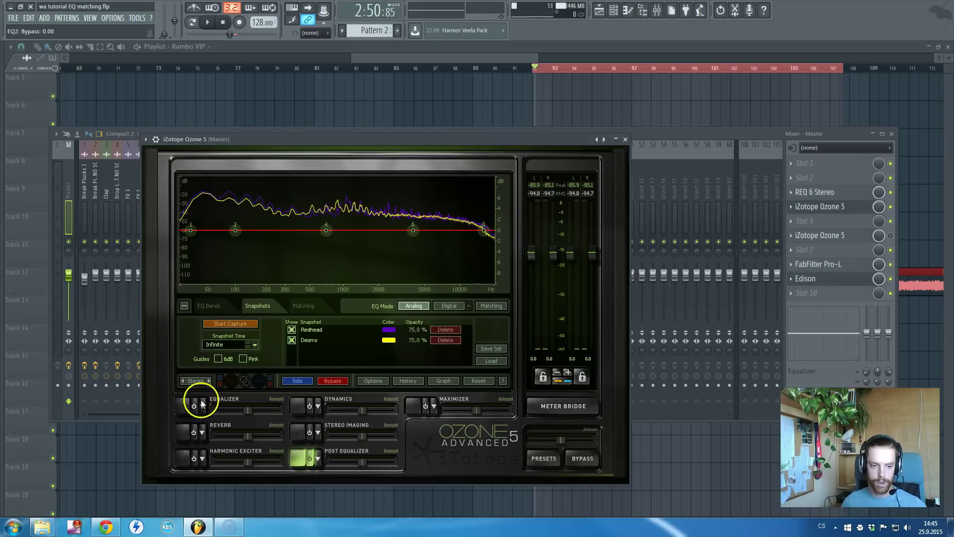
drag(397, 140, 419, 112)
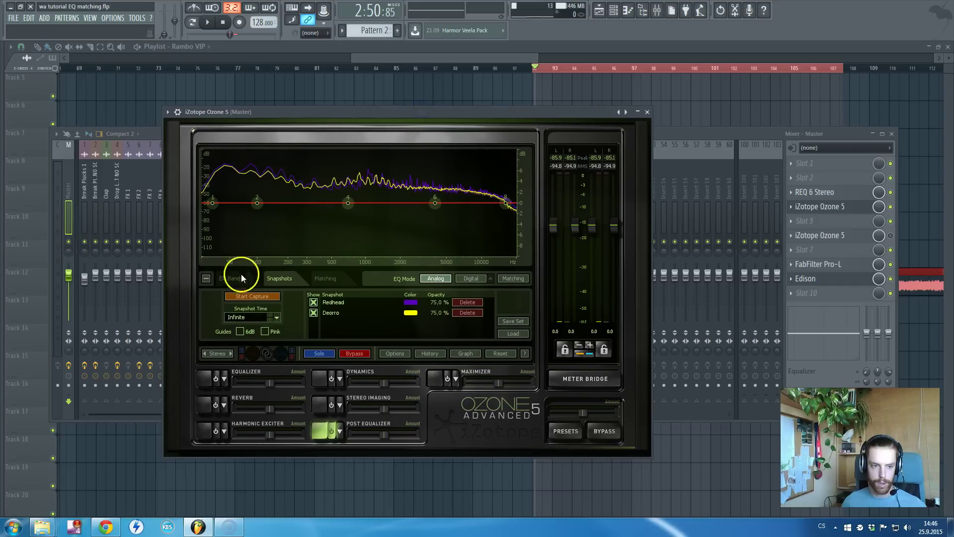
click(466, 313)
click(467, 302)
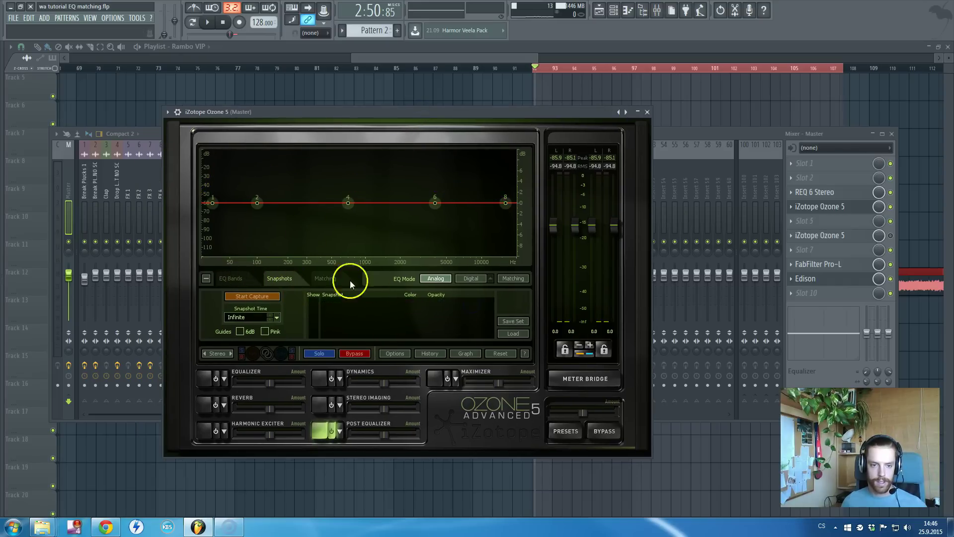
click(254, 296)
Play the selected drop and open the second Ozone 5 on the Master.
click(526, 46)
key(space)
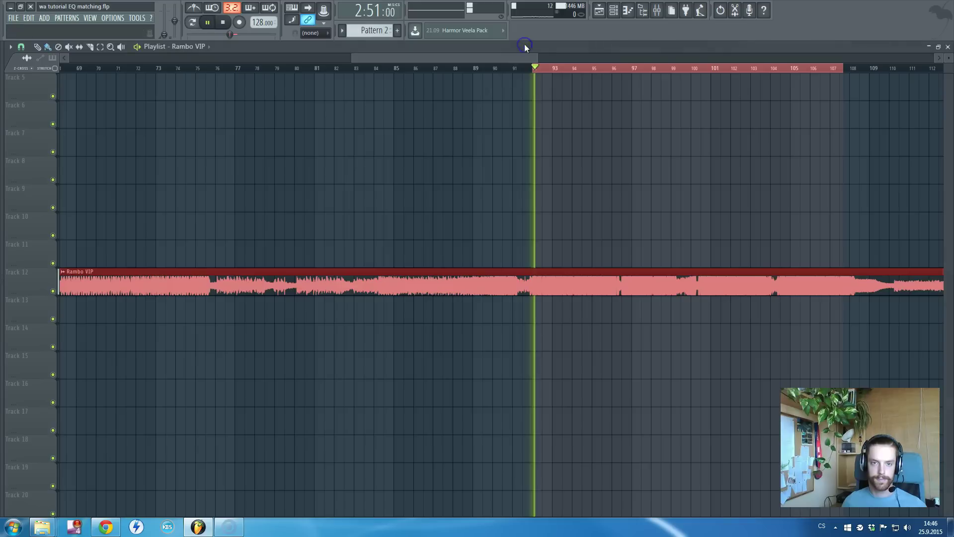
click(657, 10)
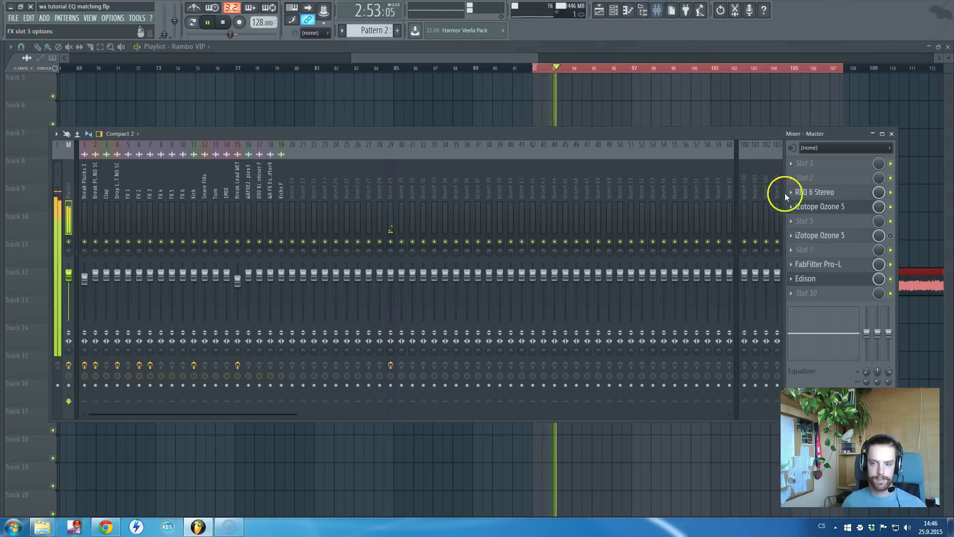
click(830, 209)
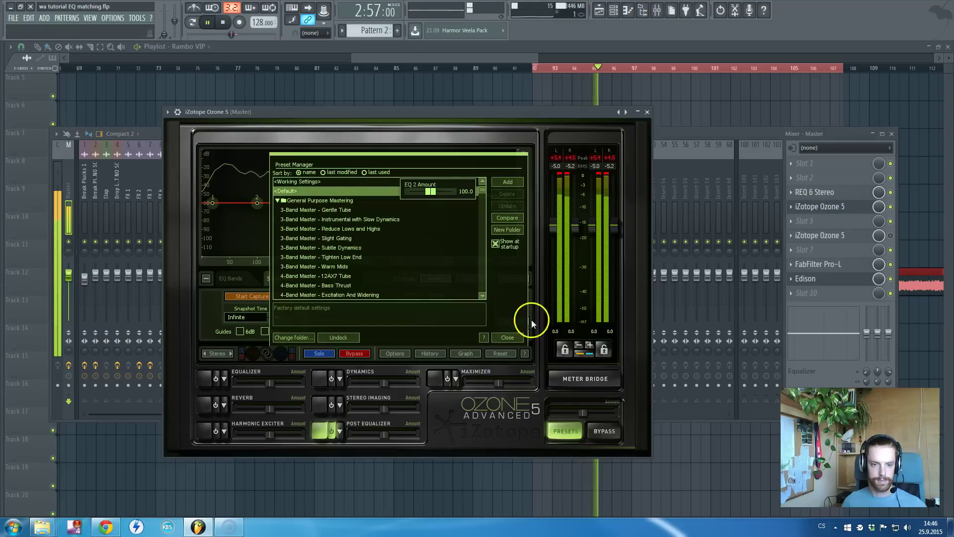
click(512, 338)
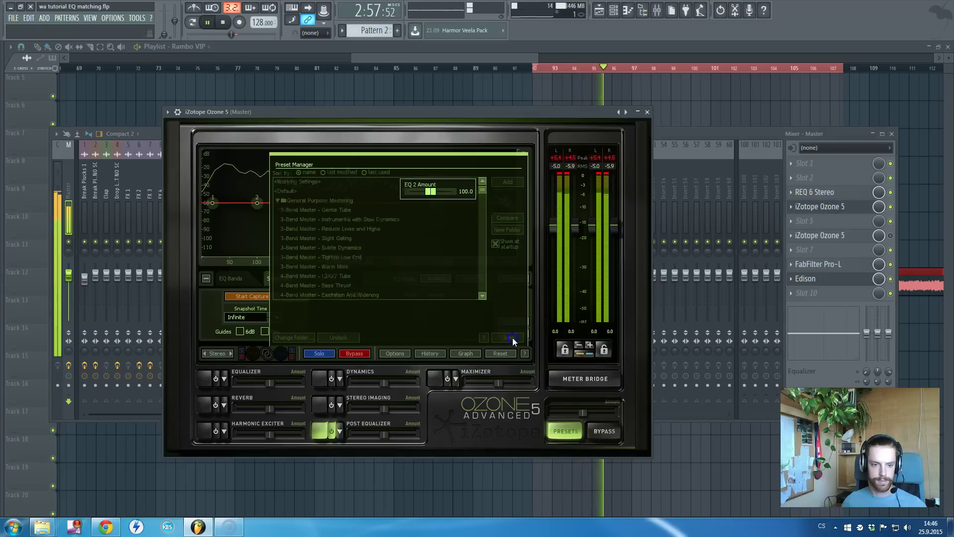
Capture the drop's spectrum as Snapshot 0 with the post equalizer on, then stop playback.
click(318, 431)
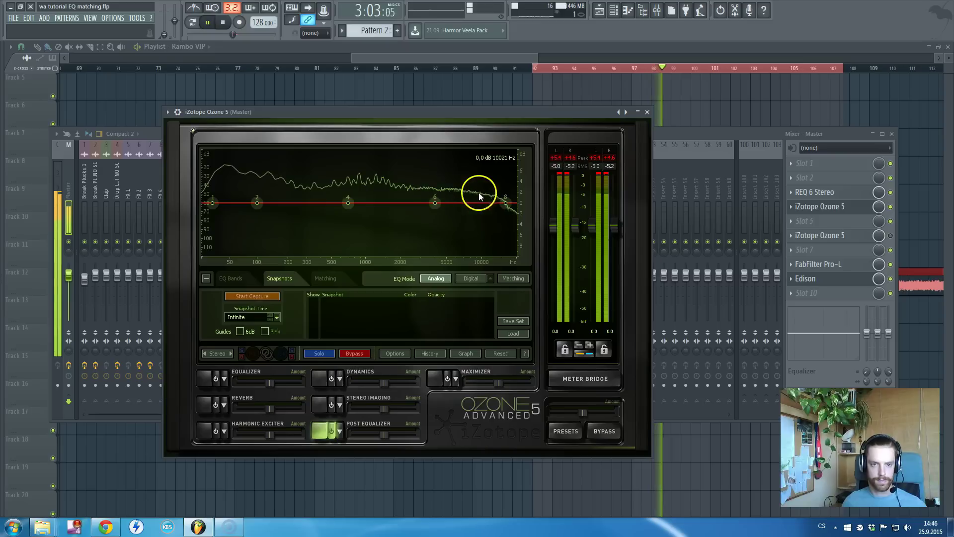
click(249, 296)
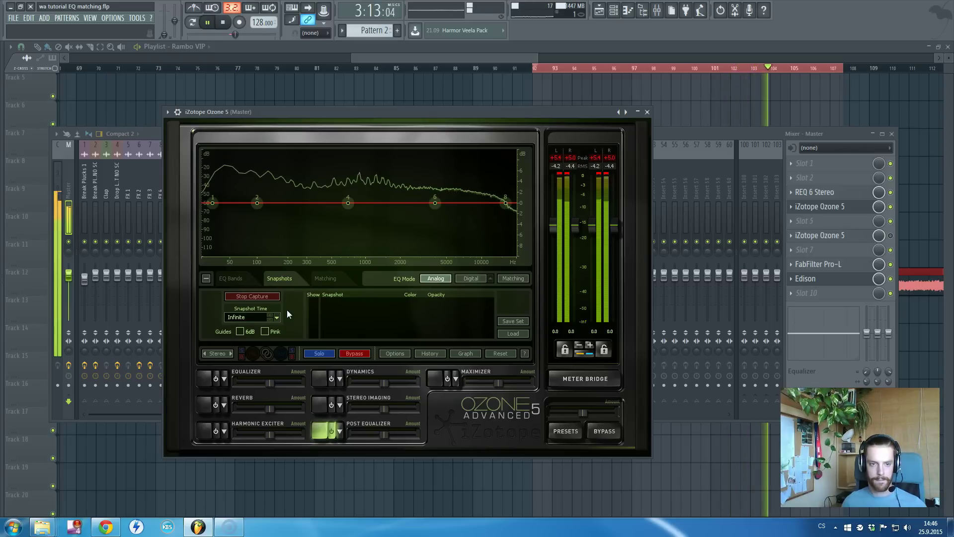
click(256, 297)
click(223, 22)
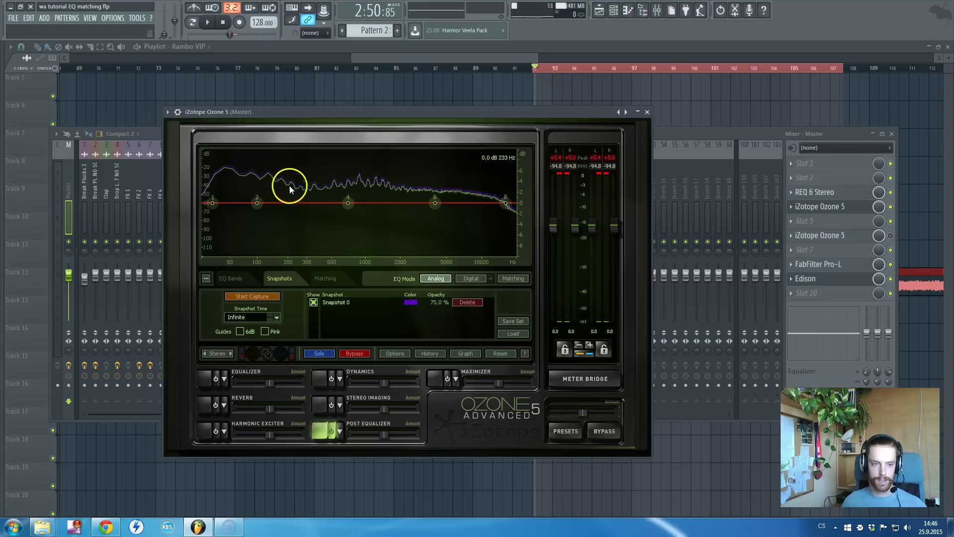
Bring the playlist forward and mark bars 17 to 33 as the play range.
click(153, 132)
click(453, 46)
scroll(454, 46, left, 5)
scroll(198, 115, left, 10)
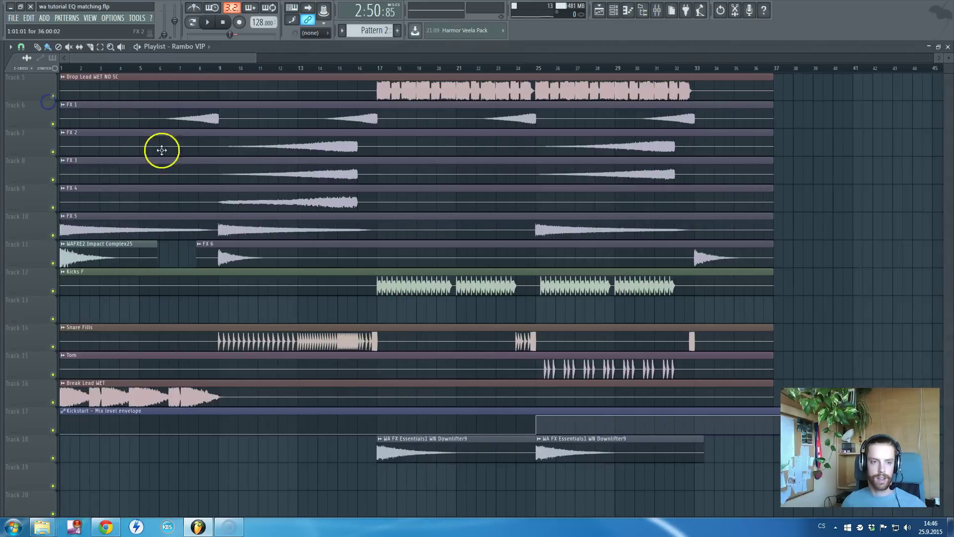
scroll(383, 110, up, 2)
drag(380, 68, 697, 73)
Place the playhead at the start of the drop and reopen the mixer on Master.
click(680, 128)
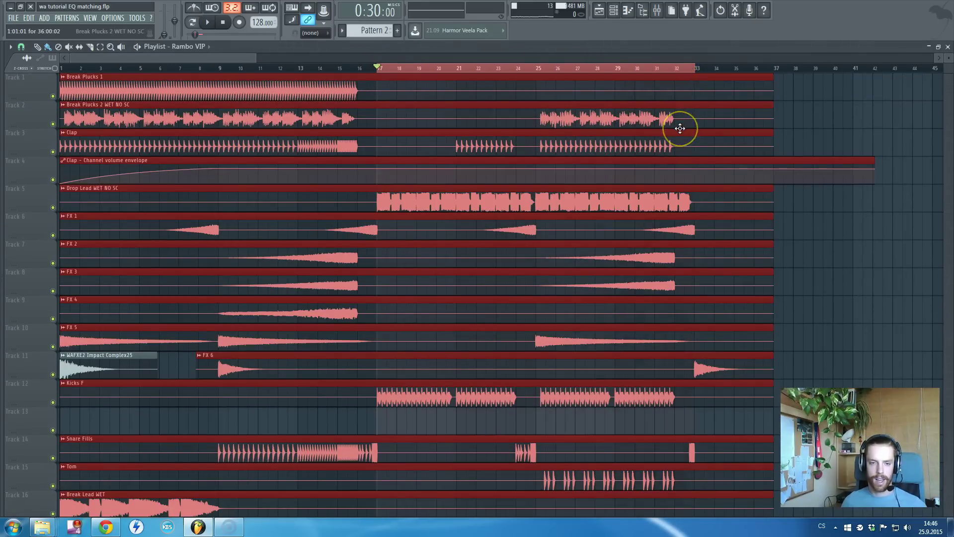
click(579, 173)
click(539, 192)
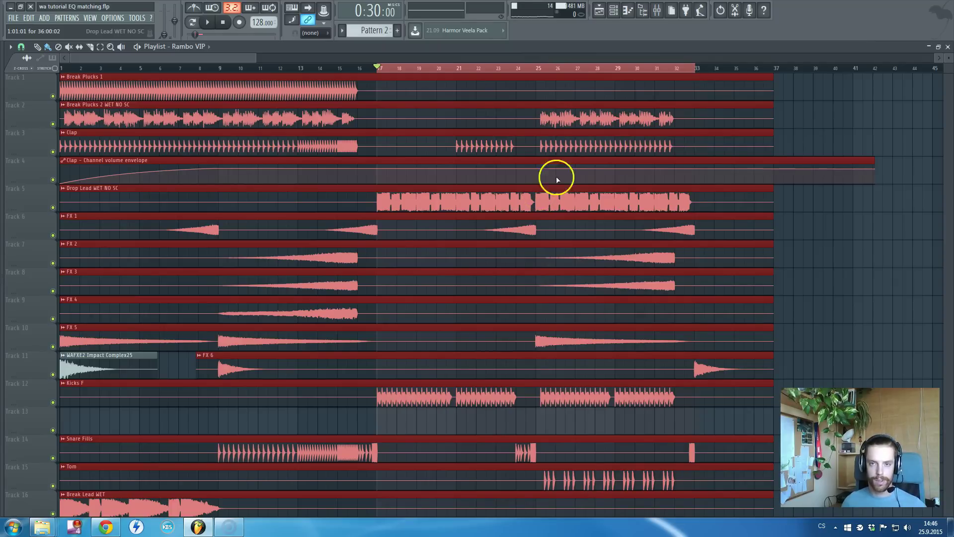
click(658, 10)
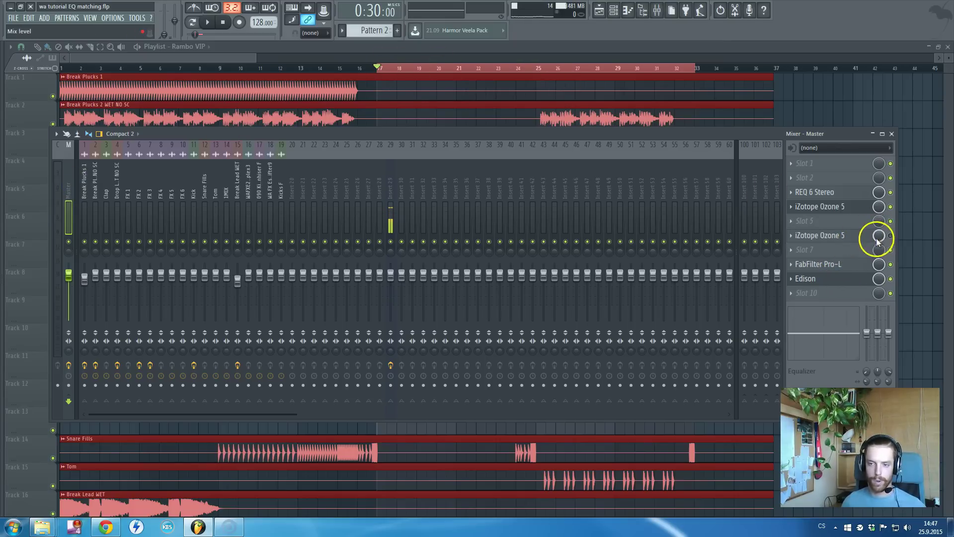
Reopen iZotope Ozone 5 on the Master and dismiss the Preset Manager.
click(860, 199)
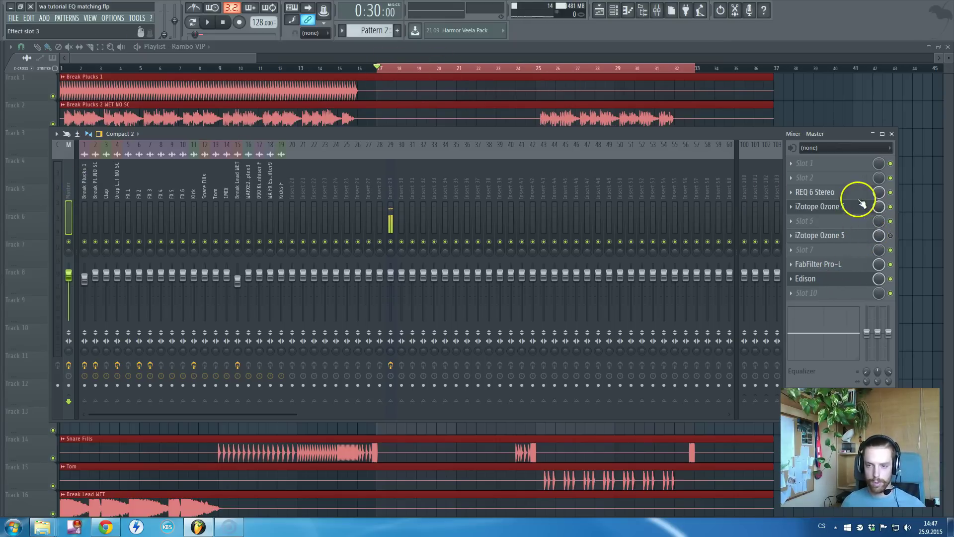
click(839, 207)
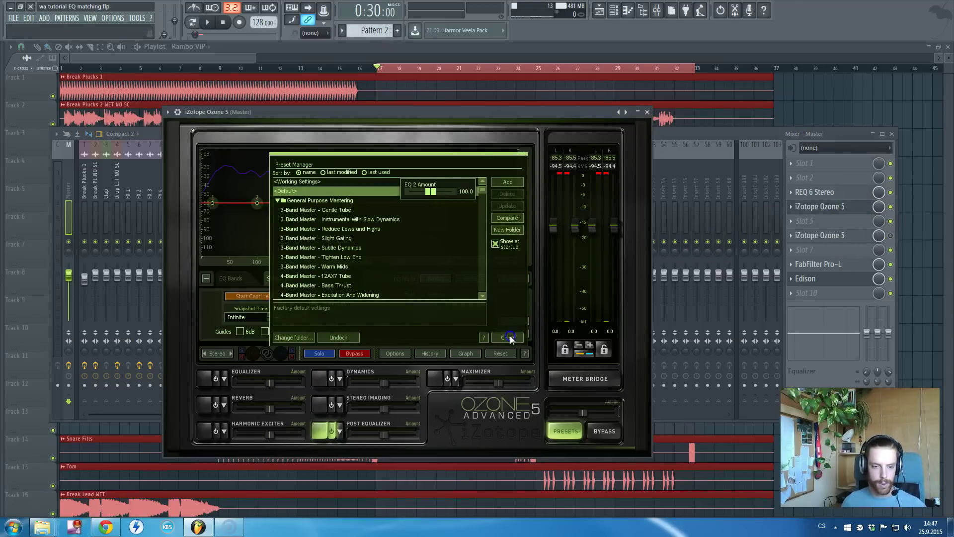
click(509, 337)
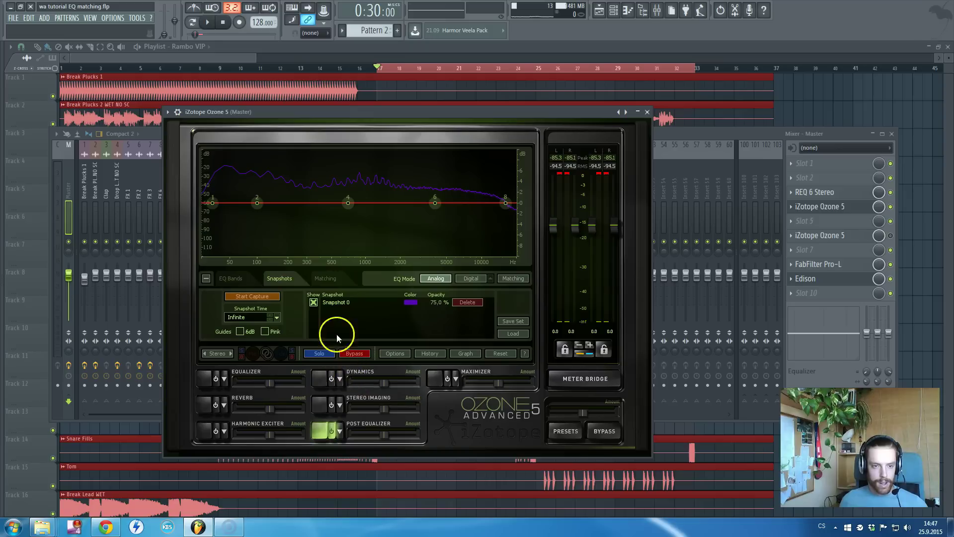
Rename Snapshot 0 to 'Deorro'.
double_click(342, 302)
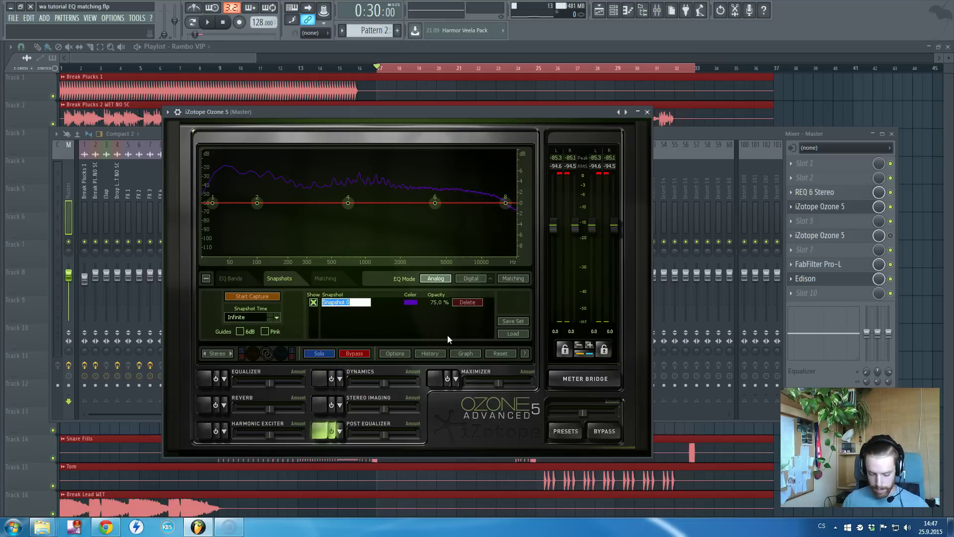
text(Deorro)
key(Return)
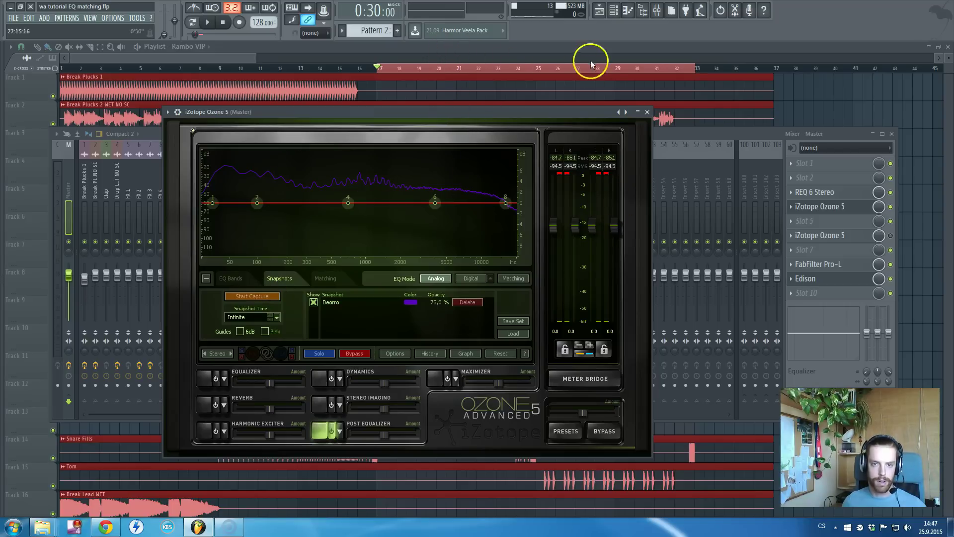
Capture a new spectrum snapshot of the playing drop, then stop playback.
click(251, 296)
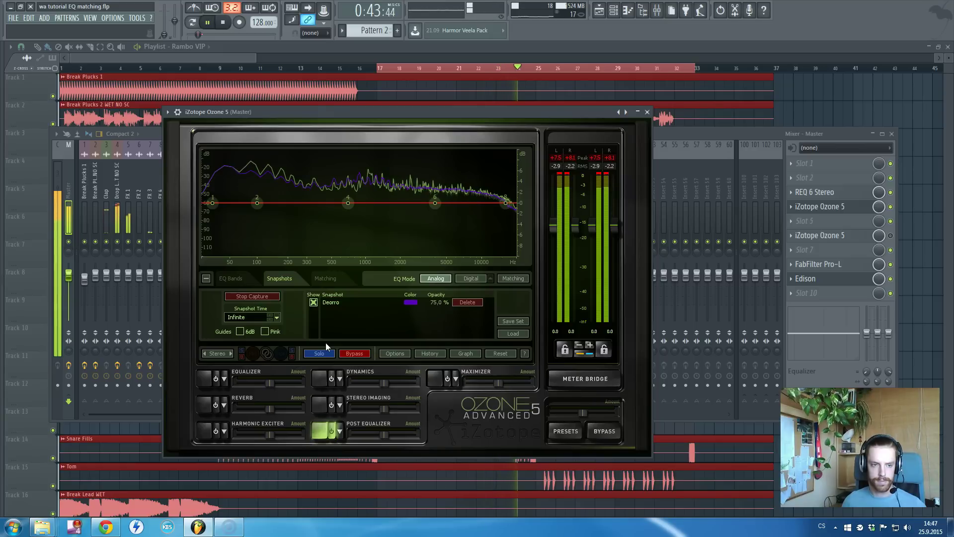
click(248, 295)
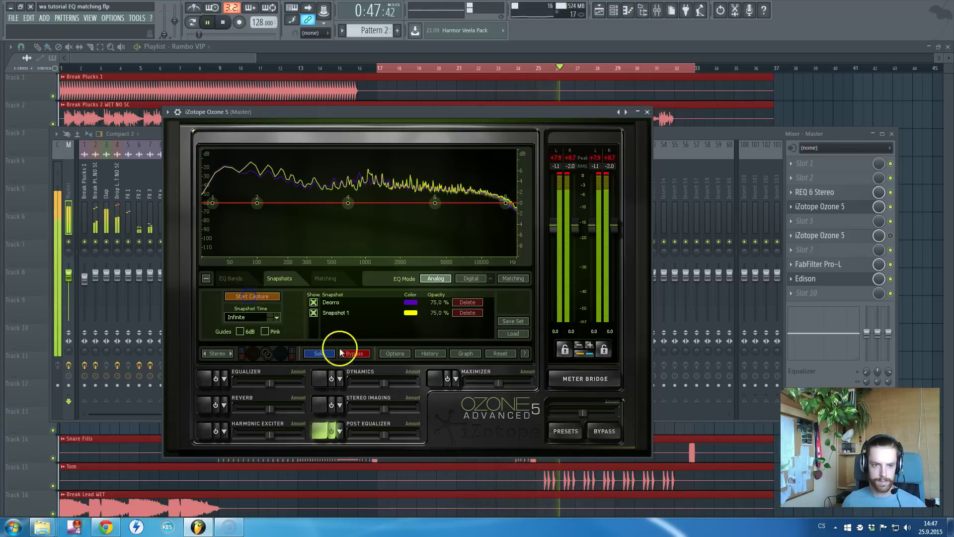
click(223, 22)
Rename Snapshot 1 to 'Redhead'.
double_click(335, 313)
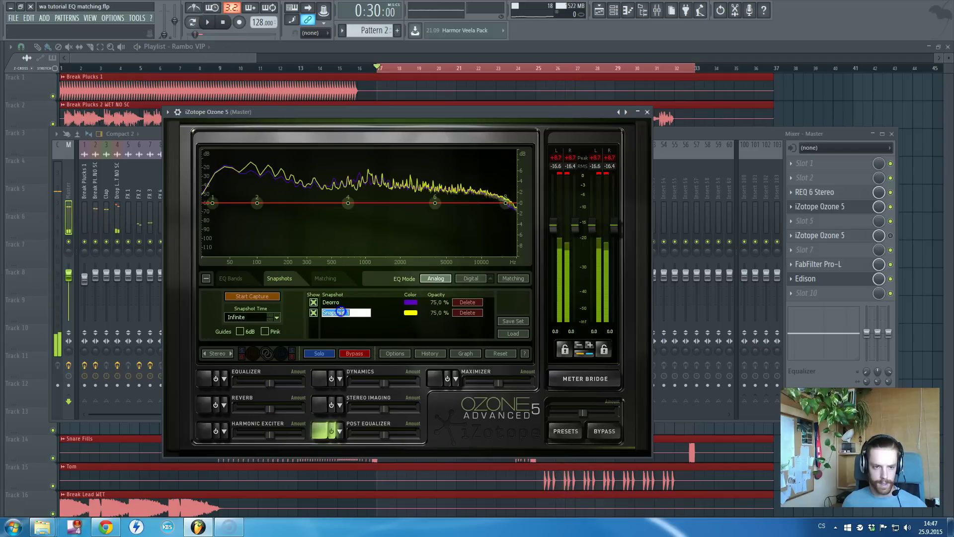
text(Redhead)
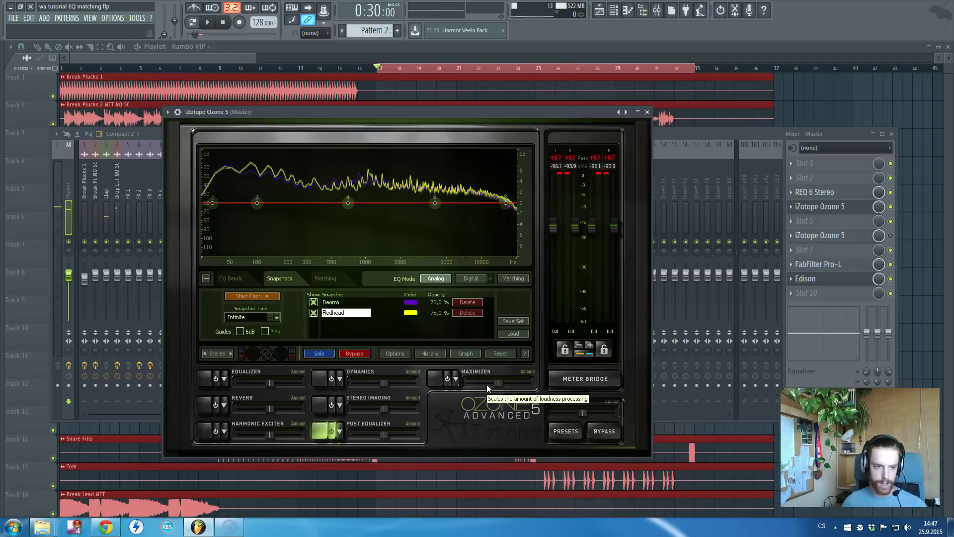
drag(486, 384, 376, 228)
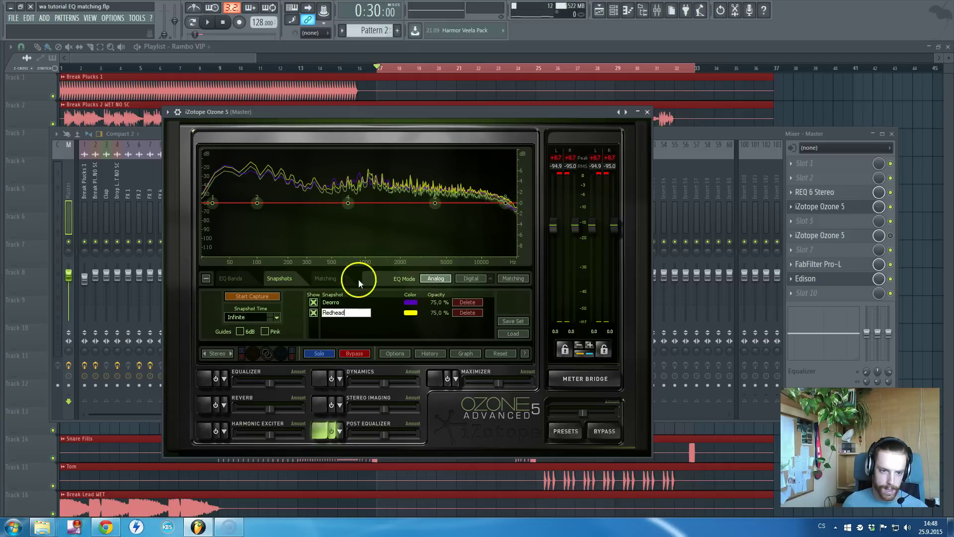
In the Matching settings, choose Deorro as Apply To and Redhead as Match From.
click(332, 282)
click(292, 275)
click(315, 281)
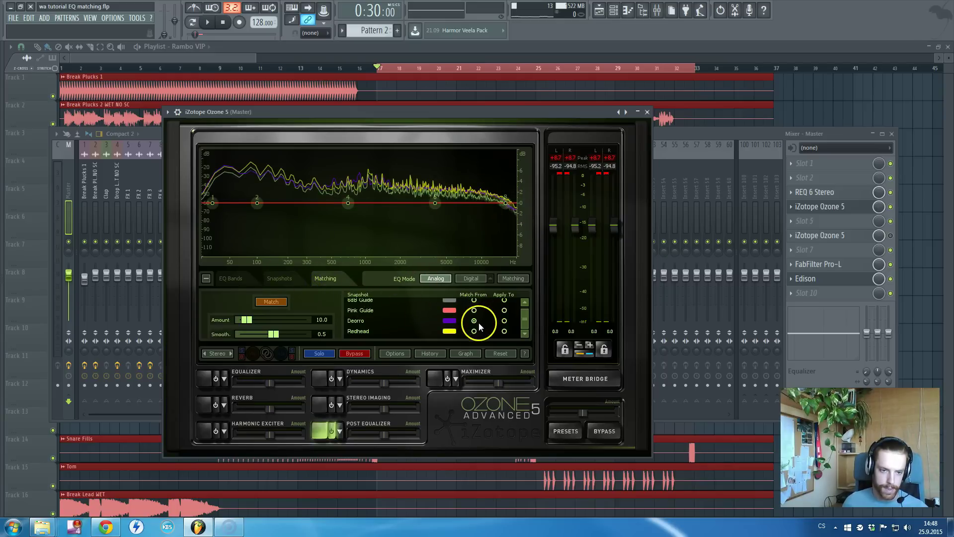
click(291, 279)
click(323, 279)
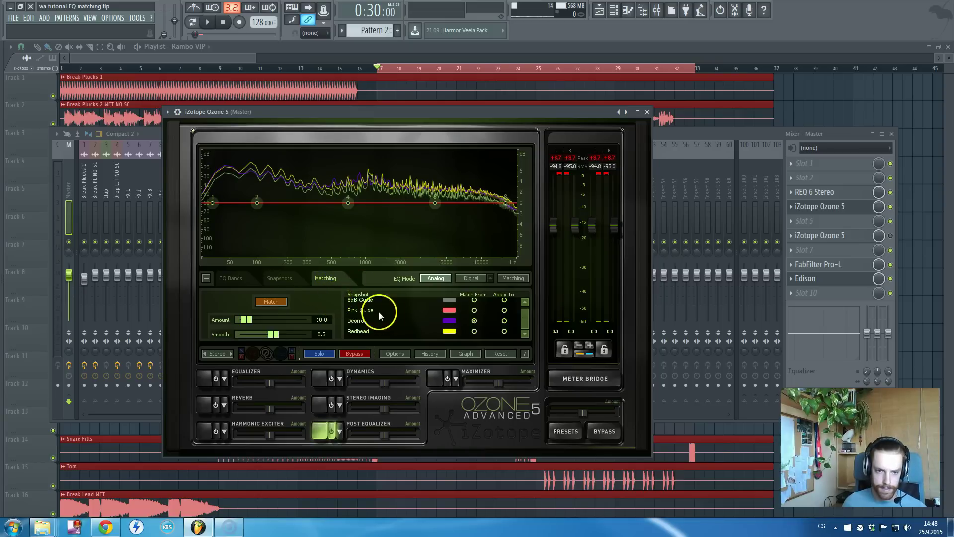
click(280, 278)
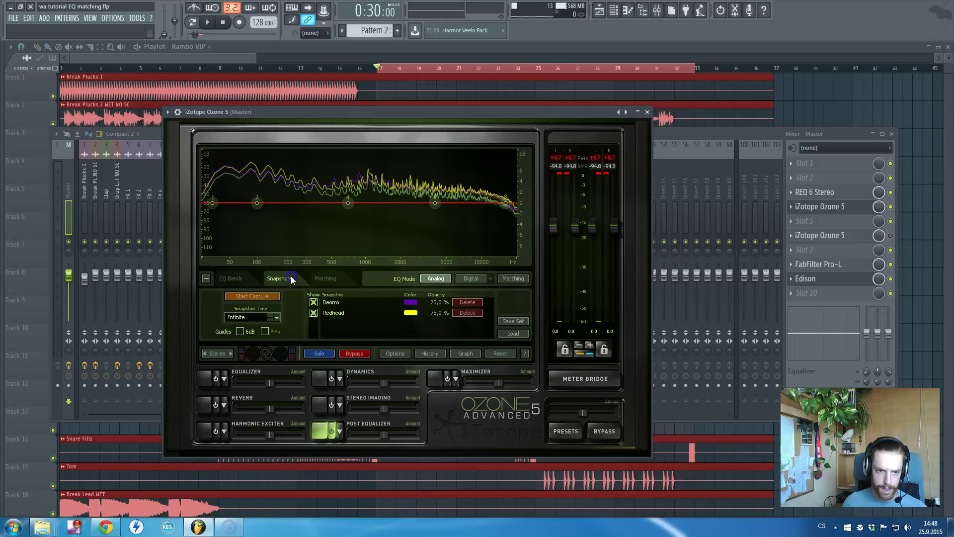
click(325, 278)
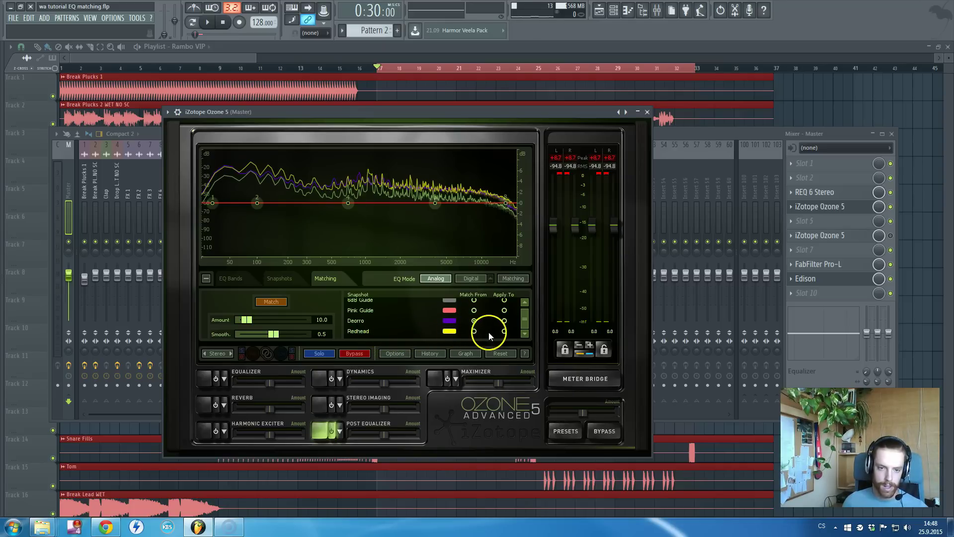
click(504, 320)
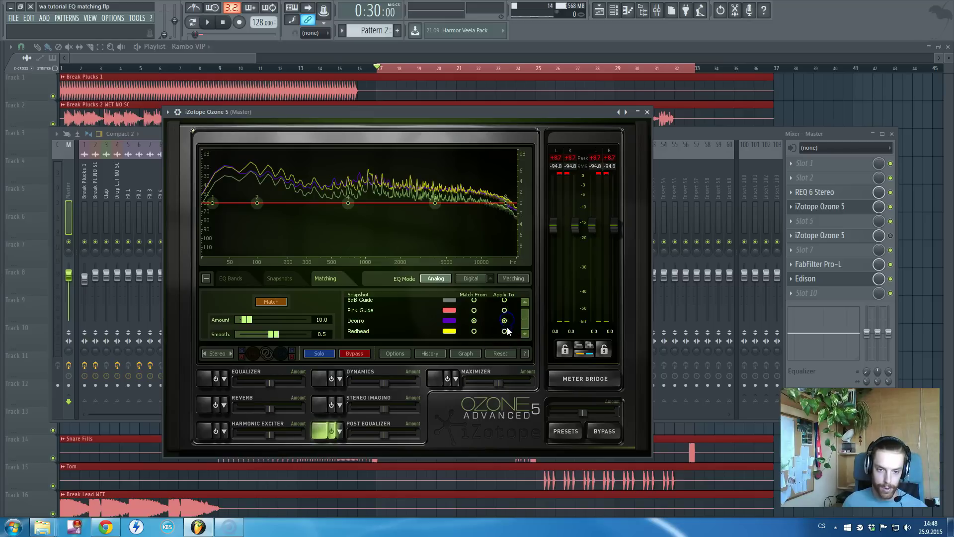
click(474, 332)
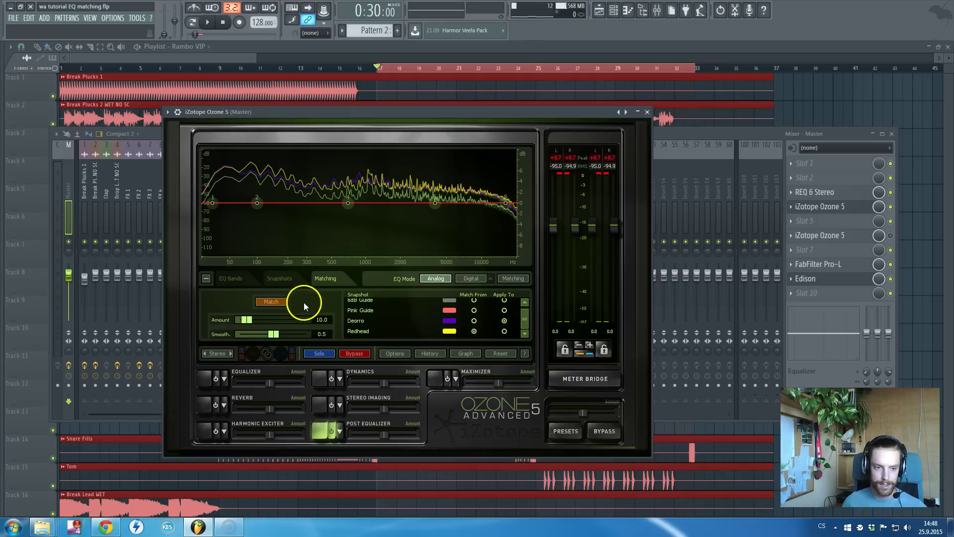
Generate the matching EQ curve with Amount 27.1 and Smooth 0.0.
click(276, 304)
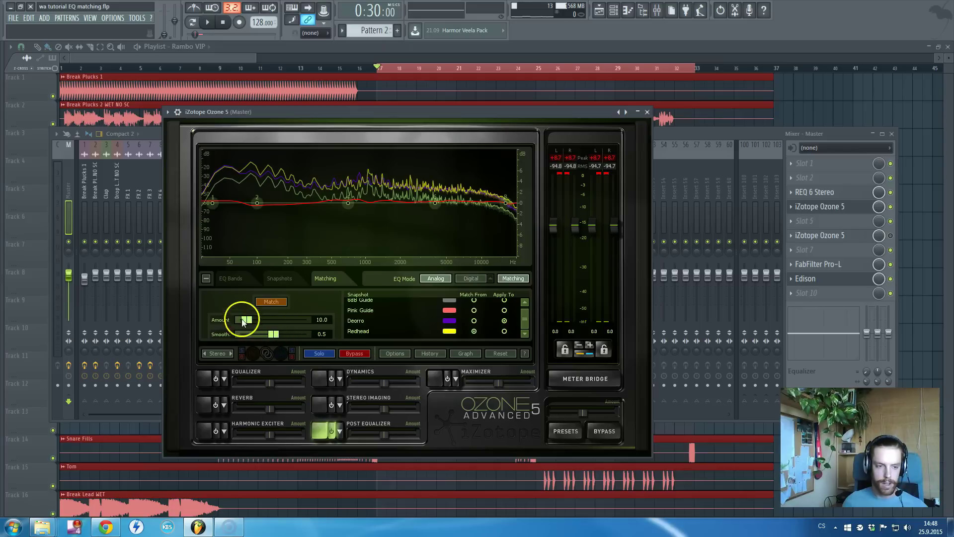
mouse_move(244, 322)
mouse_down()
mouse_move(262, 322)
mouse_move(267, 336)
mouse_move(238, 337)
mouse_move(308, 334)
mouse_move(232, 334)
mouse_up()
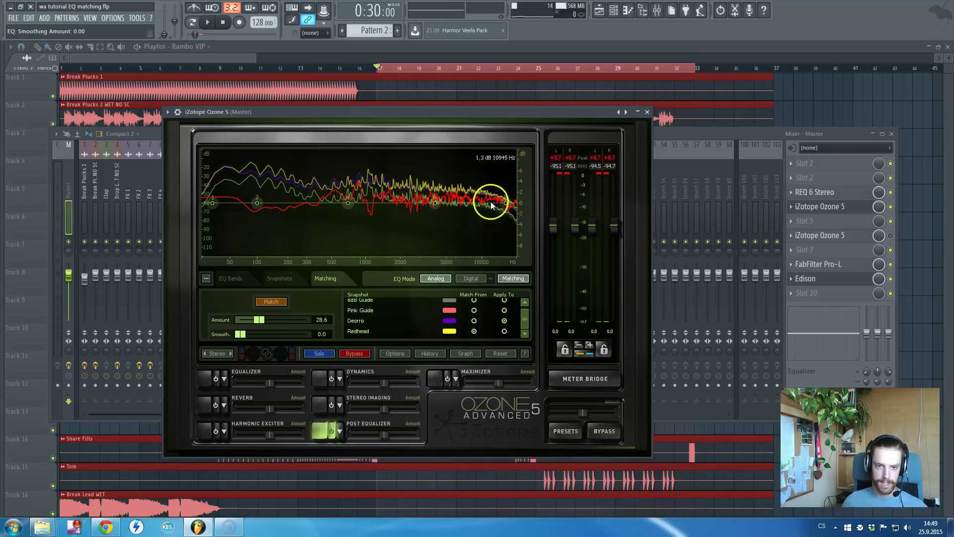
mouse_move(259, 320)
mouse_down()
mouse_move(238, 322)
mouse_move(317, 326)
mouse_move(246, 323)
mouse_move(257, 321)
mouse_up()
Play the drop, bypass and re-enable the Post Equalizer to compare, then stop.
key(space)
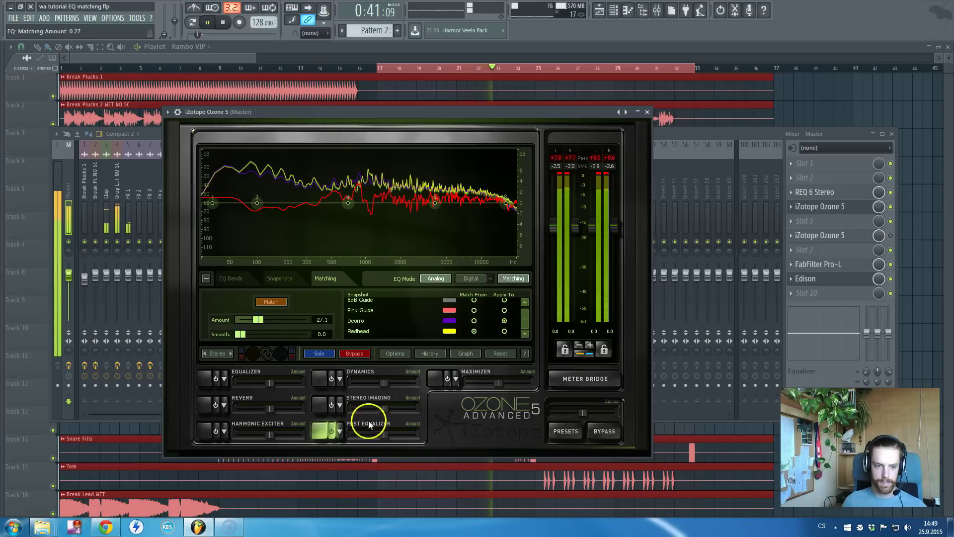
click(329, 429)
click(332, 431)
click(258, 321)
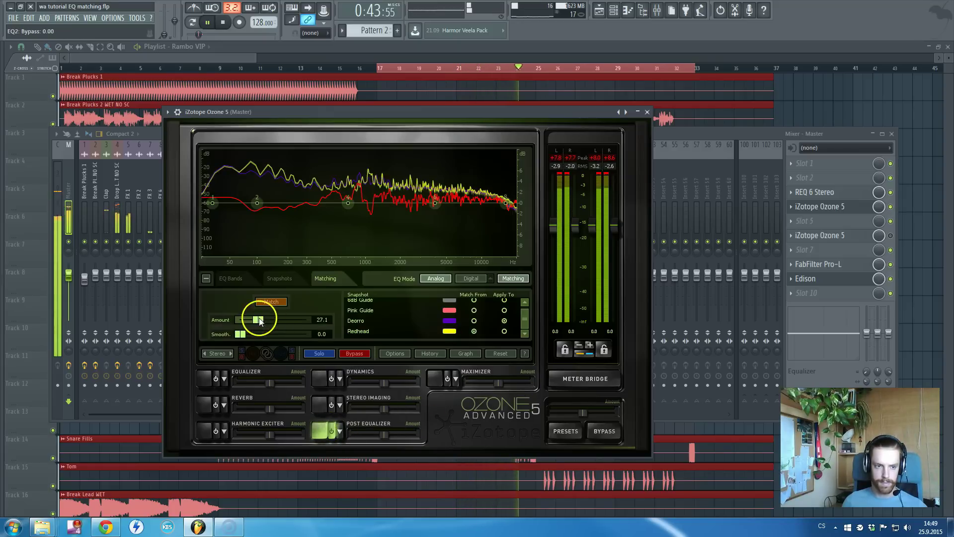
key(space)
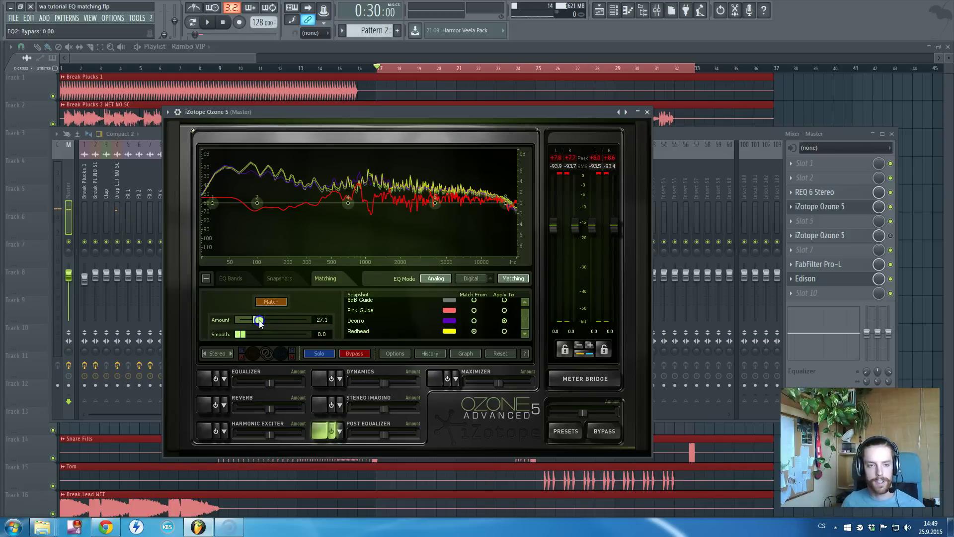
Nudge the Matching Amount from 27.1 up to 28.6.
drag(259, 320, 260, 321)
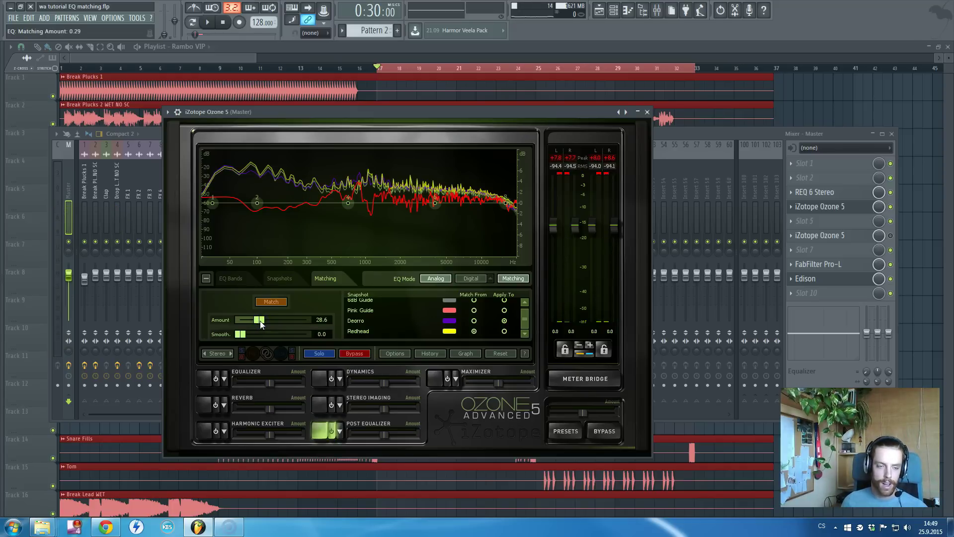